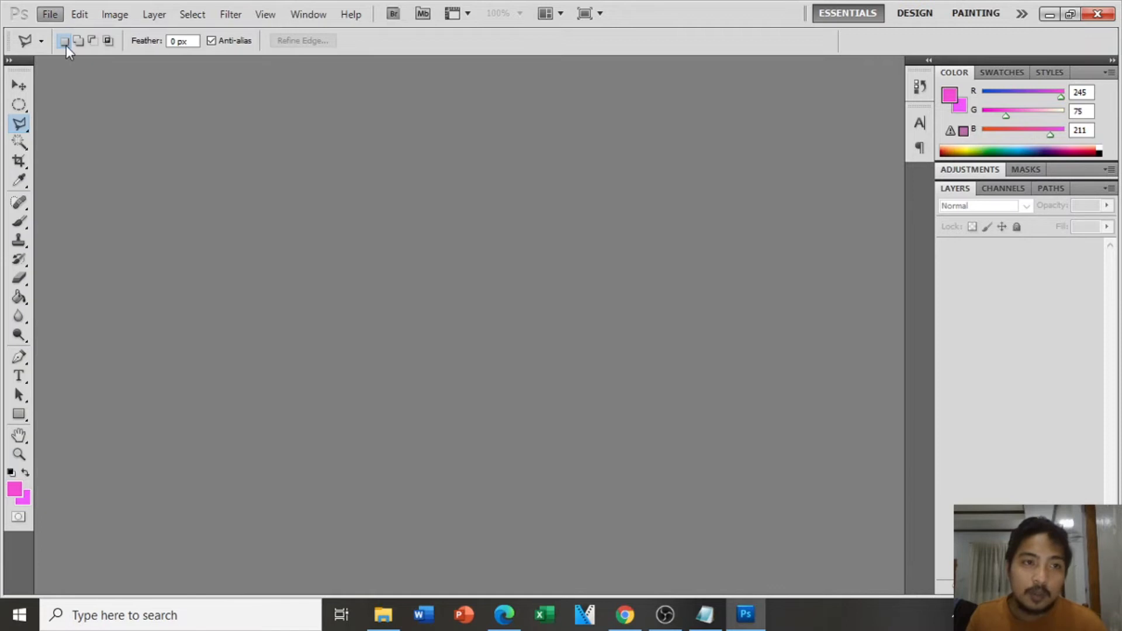
# Step: Open the dog and doghouse images together from the Exercises 1 folder
pyautogui.doubleClick(490, 161)
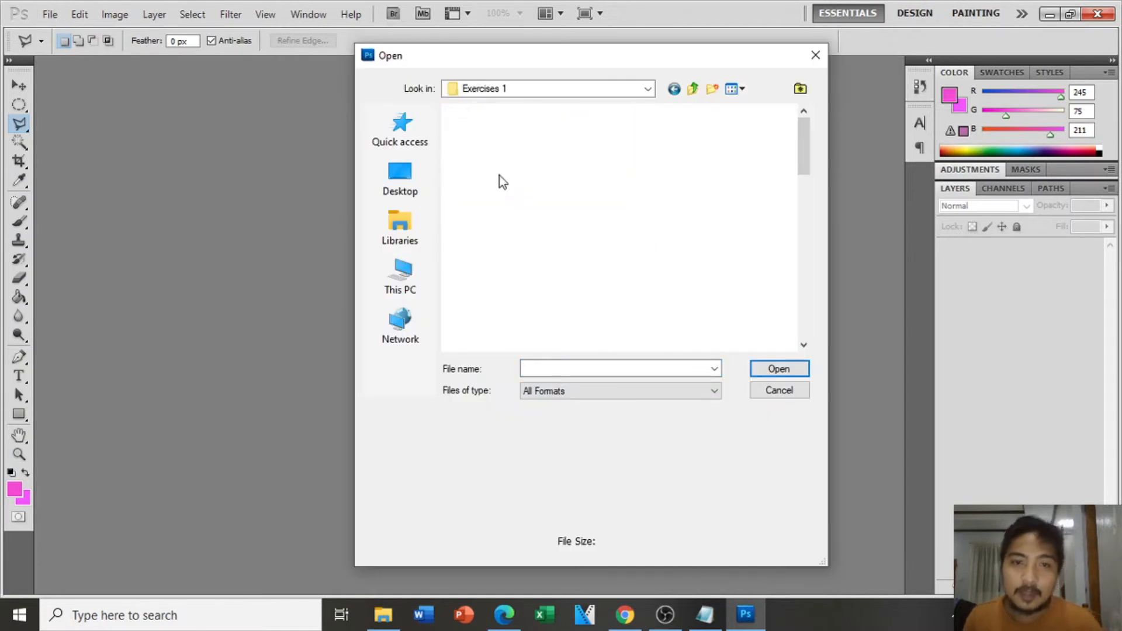
pyautogui.click(656, 289)
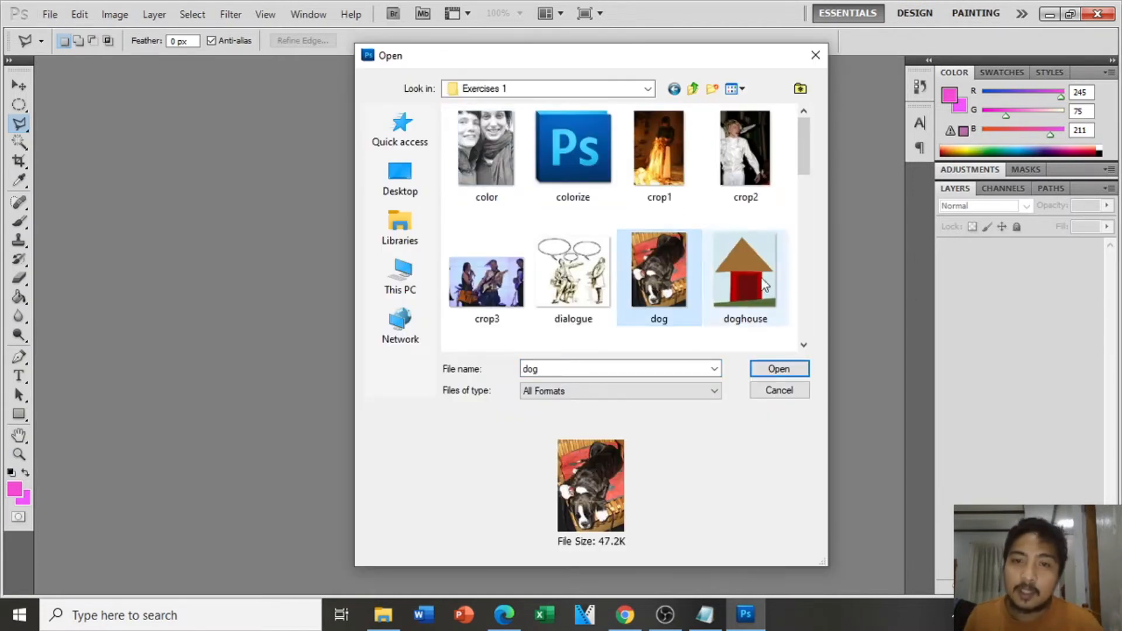
pyautogui.keyDown('ctrl'); pyautogui.click(767, 283); pyautogui.keyUp('ctrl')
pyautogui.click(767, 373)
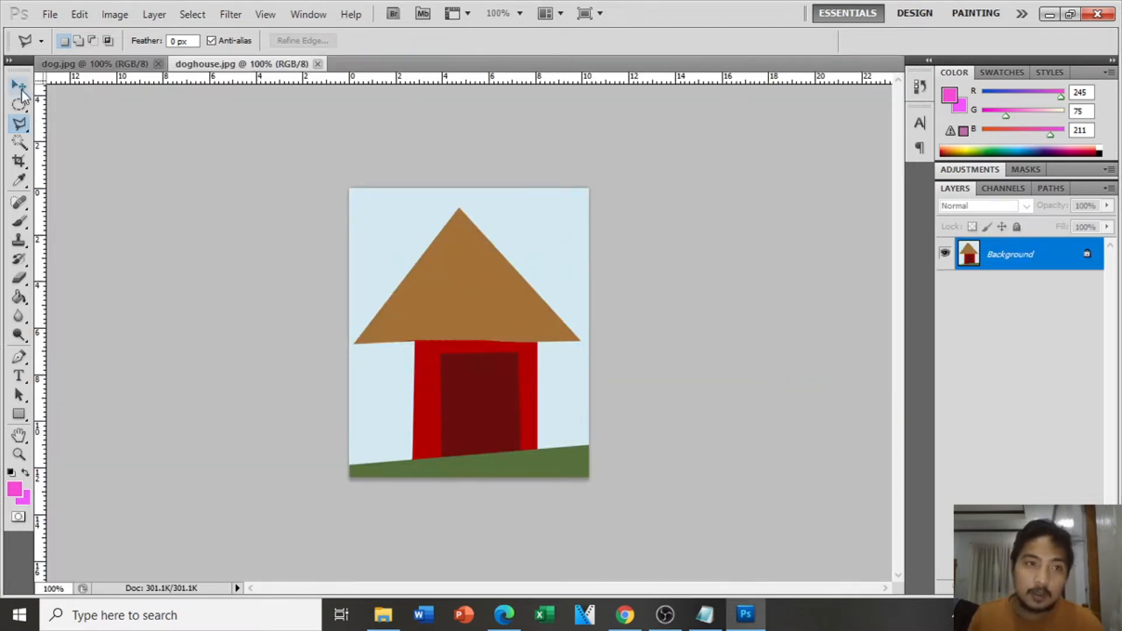
# Step: Make dog.jpg the active document, docked as a tab beside doghouse.jpg
pyautogui.click(20, 123)
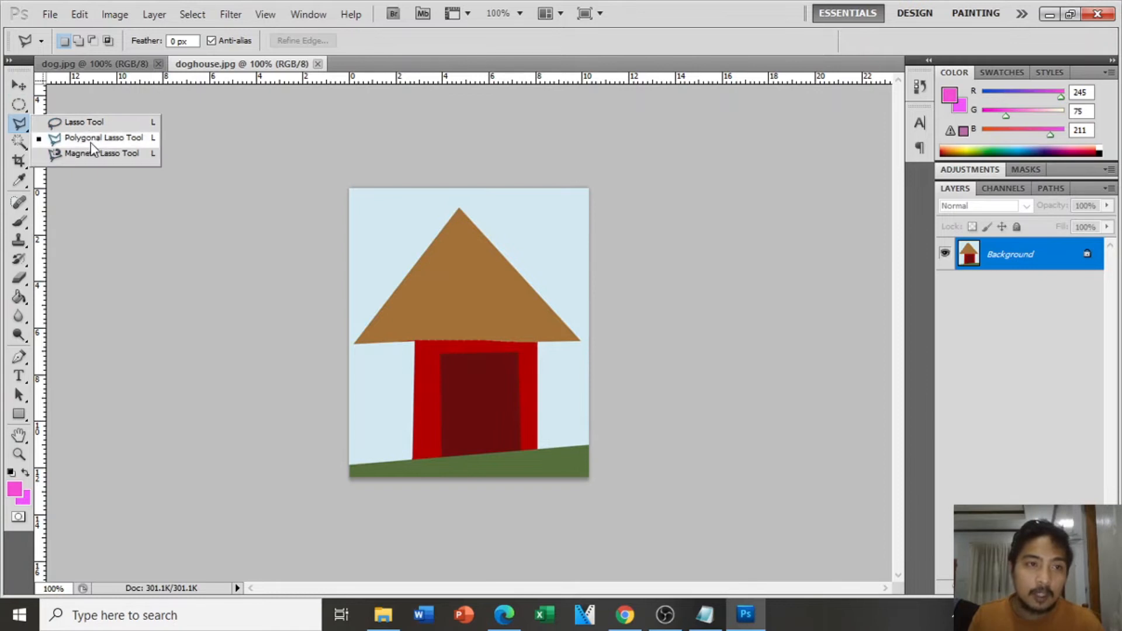
pyautogui.click(17, 130)
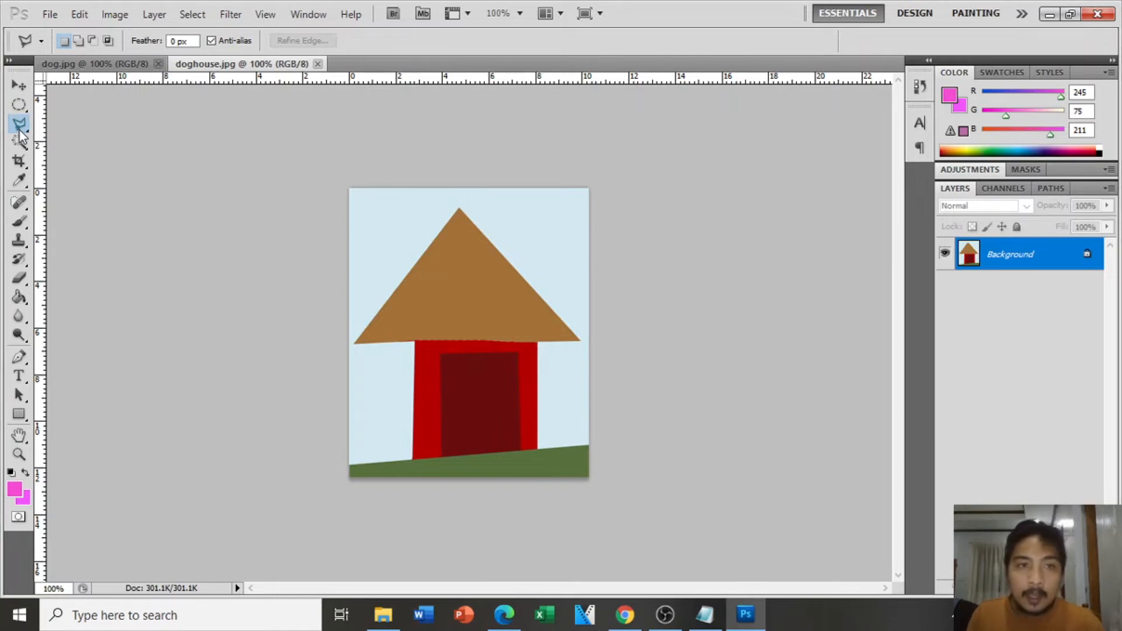
pyautogui.moveTo(115, 74); pyautogui.dragTo(187, 225)
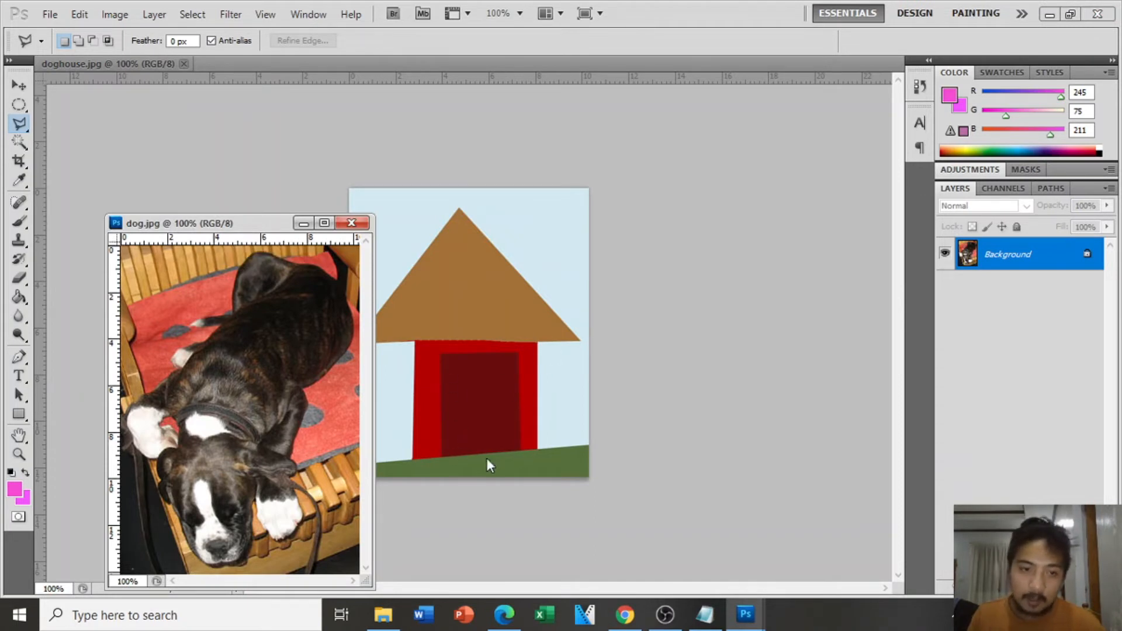
pyautogui.moveTo(214, 220); pyautogui.dragTo(316, 69)
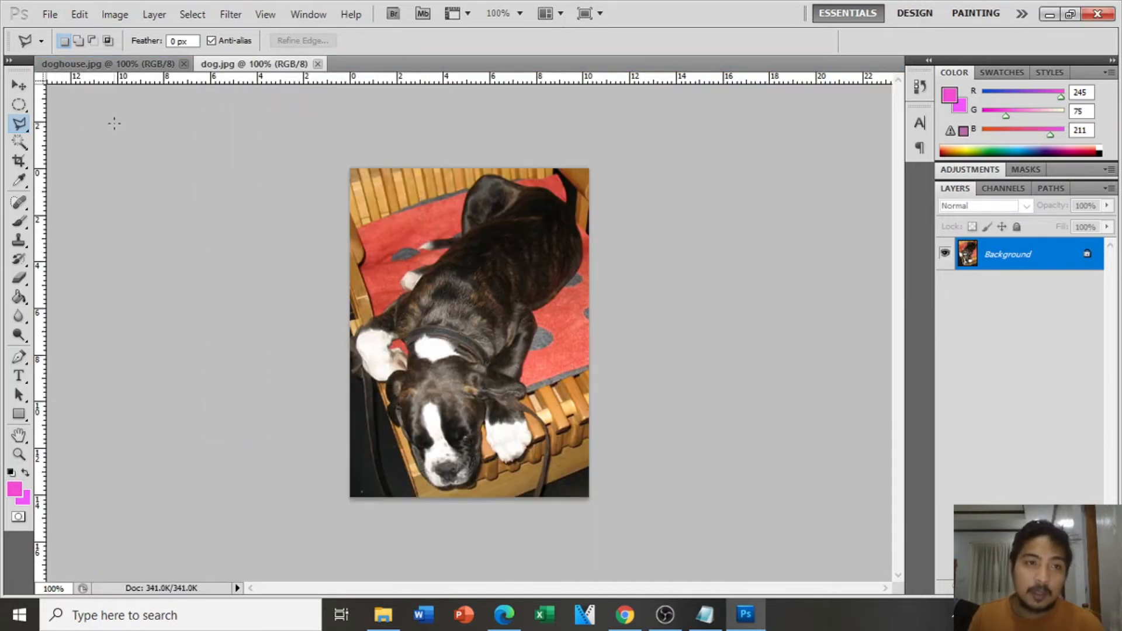
# Step: Outline the upper part of the dog's ear beside the raised white paw with the Lasso tool, working at 300% zoom
pyautogui.click(19, 124)
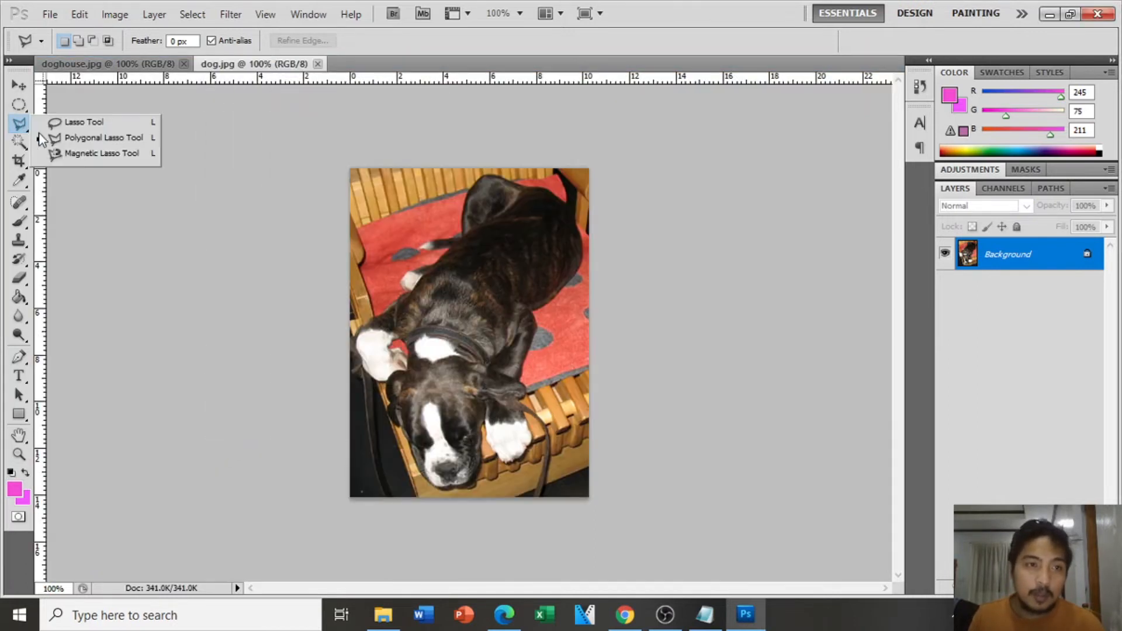
pyautogui.click(89, 125)
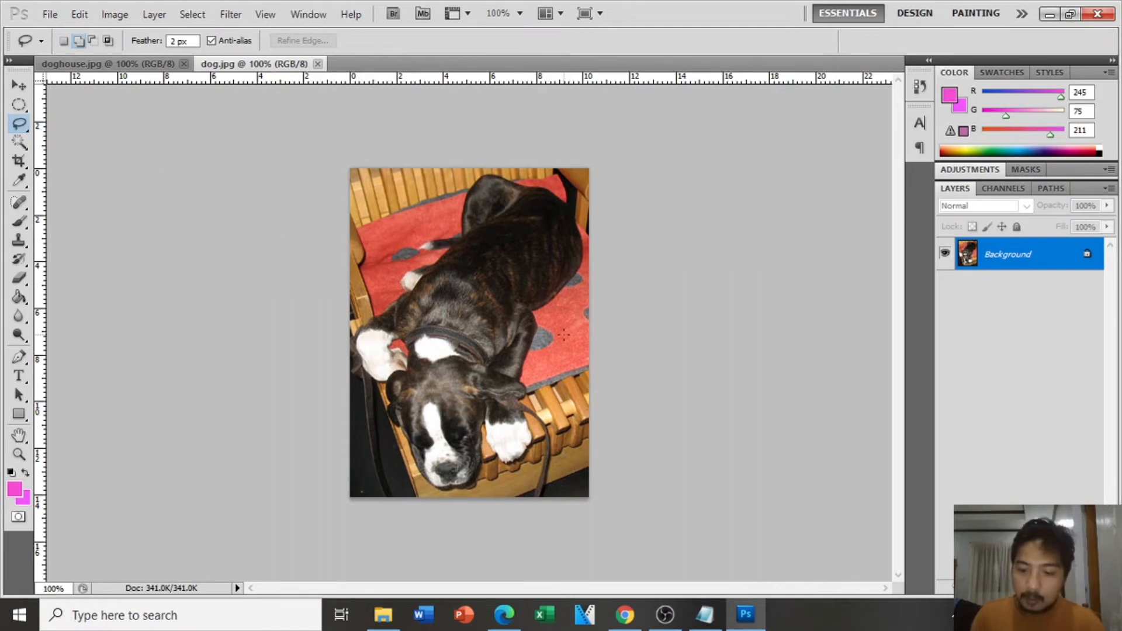
pyautogui.hotkey('ctrl', '+')
pyautogui.hotkey('ctrl', '+')
pyautogui.scroll(-6, 556, 346)
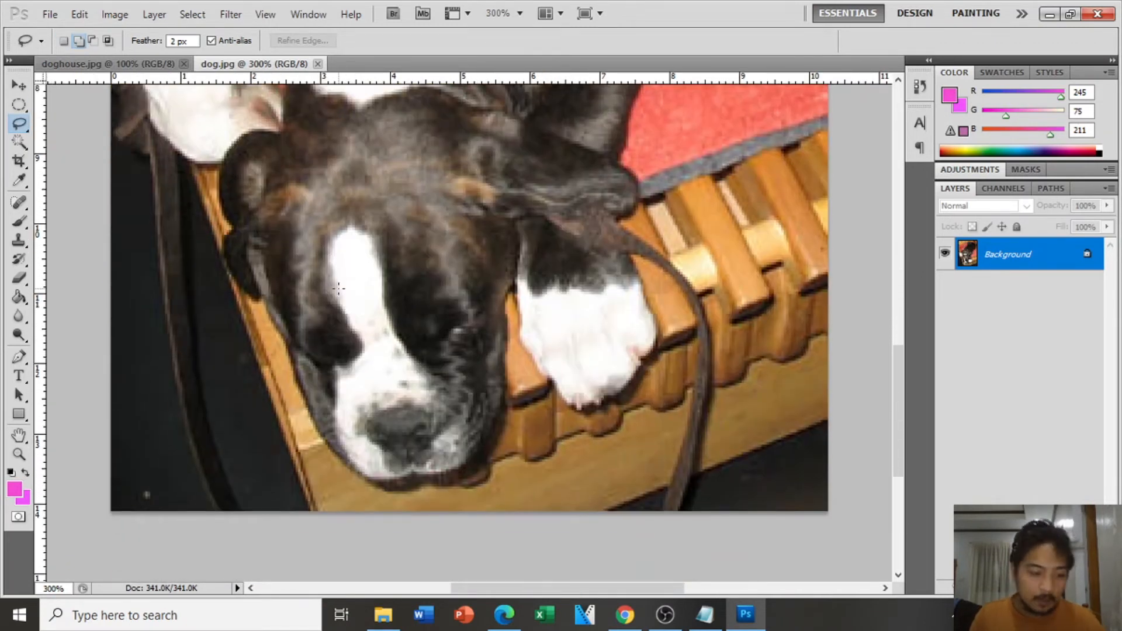
pyautogui.scroll(1, 341, 295)
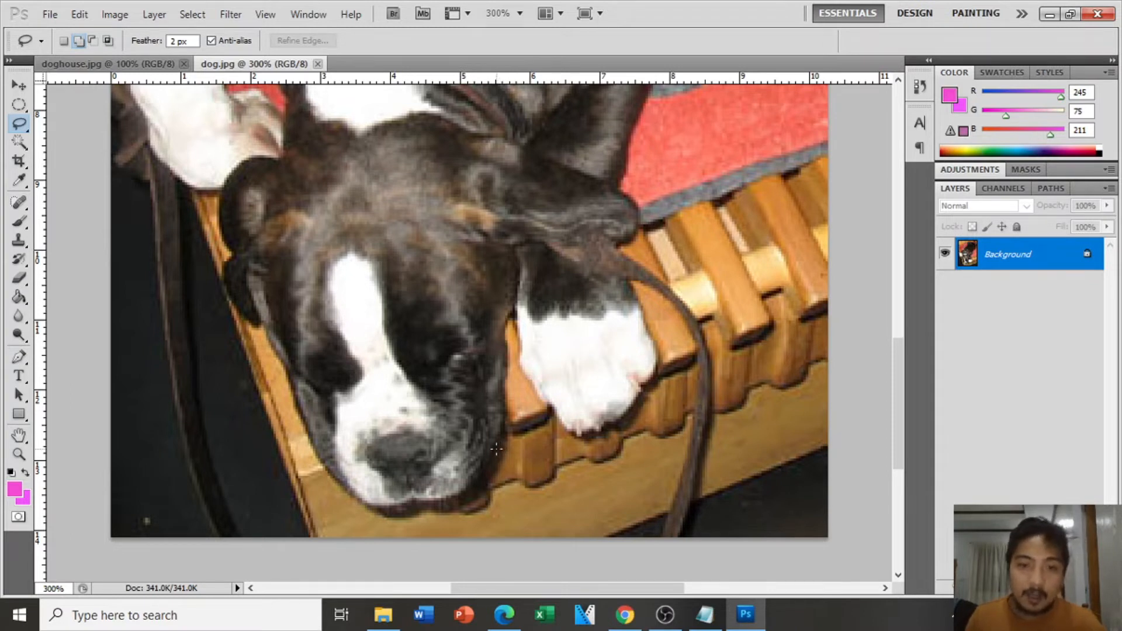
pyautogui.press('capslock')
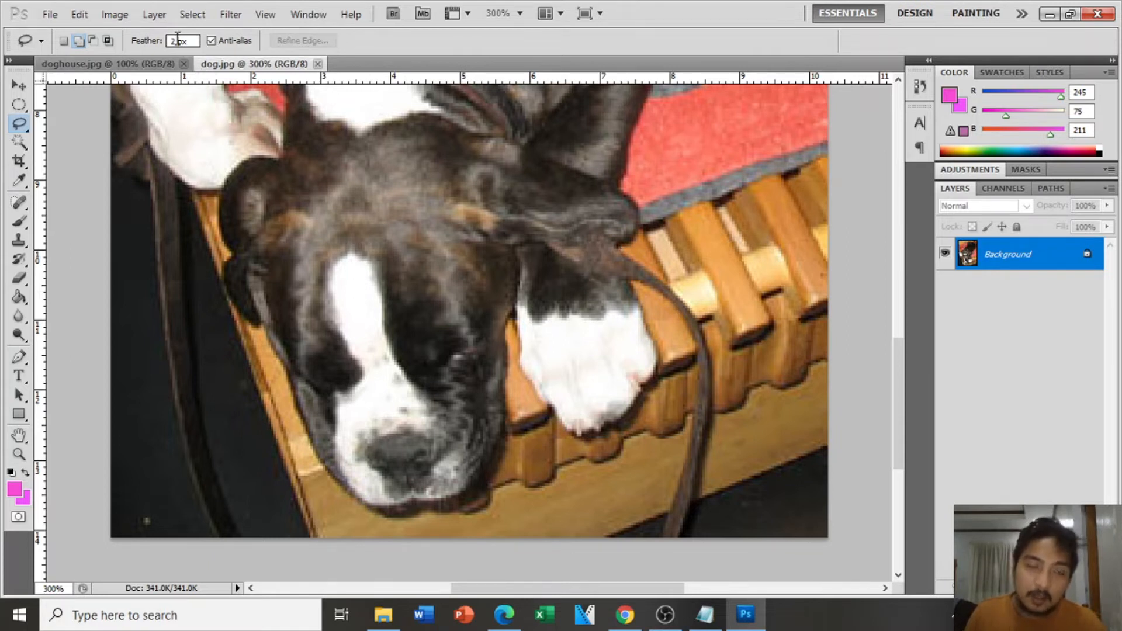
pyautogui.scroll(1, 450, 252)
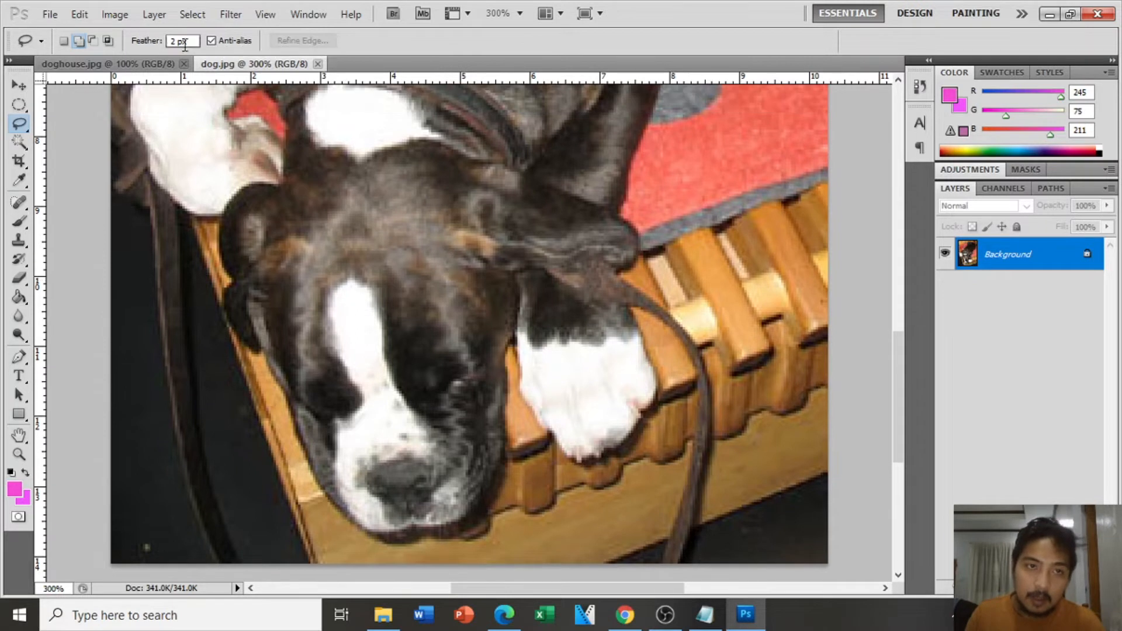
pyautogui.moveTo(281, 181)
pyautogui.mouseDown()
pyautogui.moveTo(227, 202)
pyautogui.moveTo(216, 230)
pyautogui.moveTo(217, 242)
pyautogui.moveTo(221, 217)
pyautogui.moveTo(233, 286)
pyautogui.mouseUp()
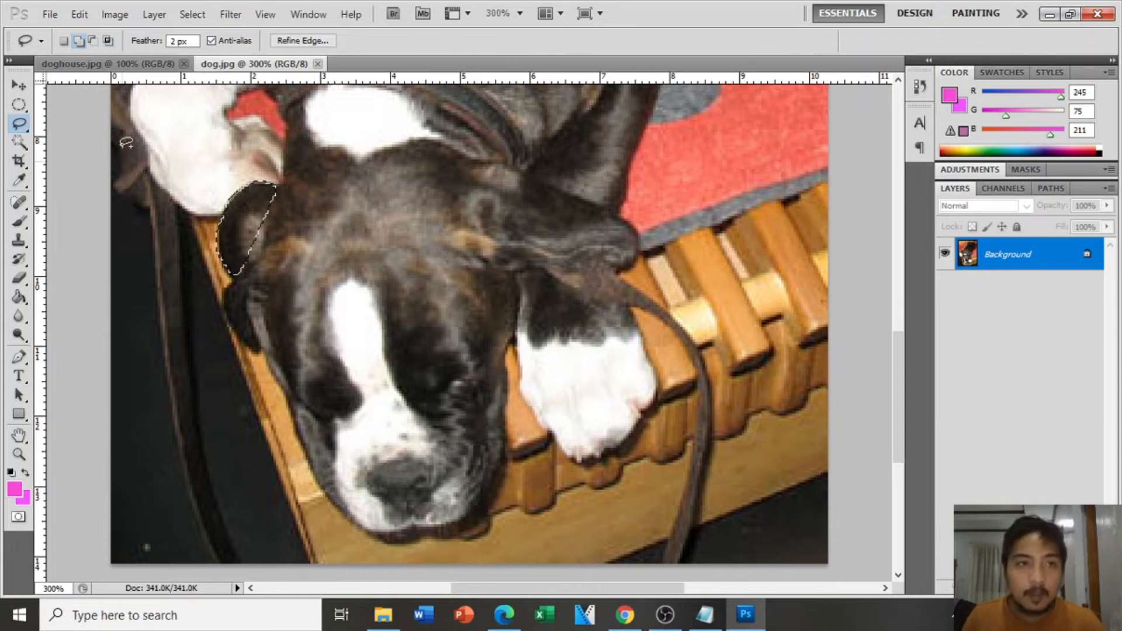
# Step: Add the lower part of that ear, the cheek and the muzzle's lower edge to the lasso selection, closing gaps along the cheek
pyautogui.click(77, 40)
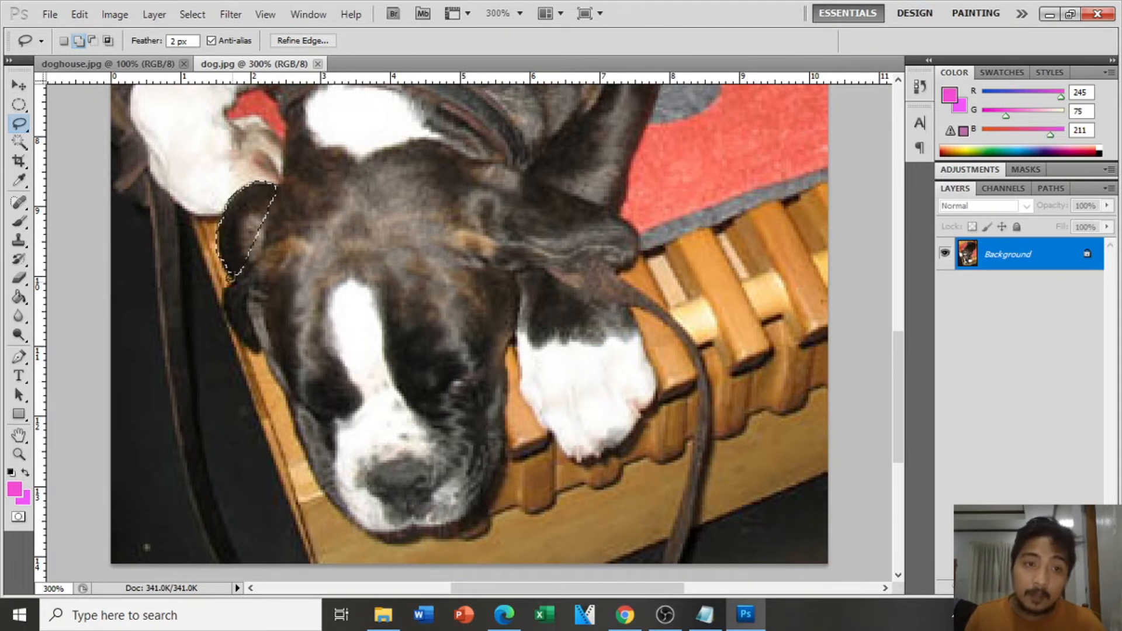
pyautogui.moveTo(224, 321)
pyautogui.mouseDown()
pyautogui.moveTo(272, 358)
pyautogui.moveTo(341, 501)
pyautogui.moveTo(369, 520)
pyautogui.moveTo(447, 525)
pyautogui.moveTo(488, 490)
pyautogui.mouseUp()
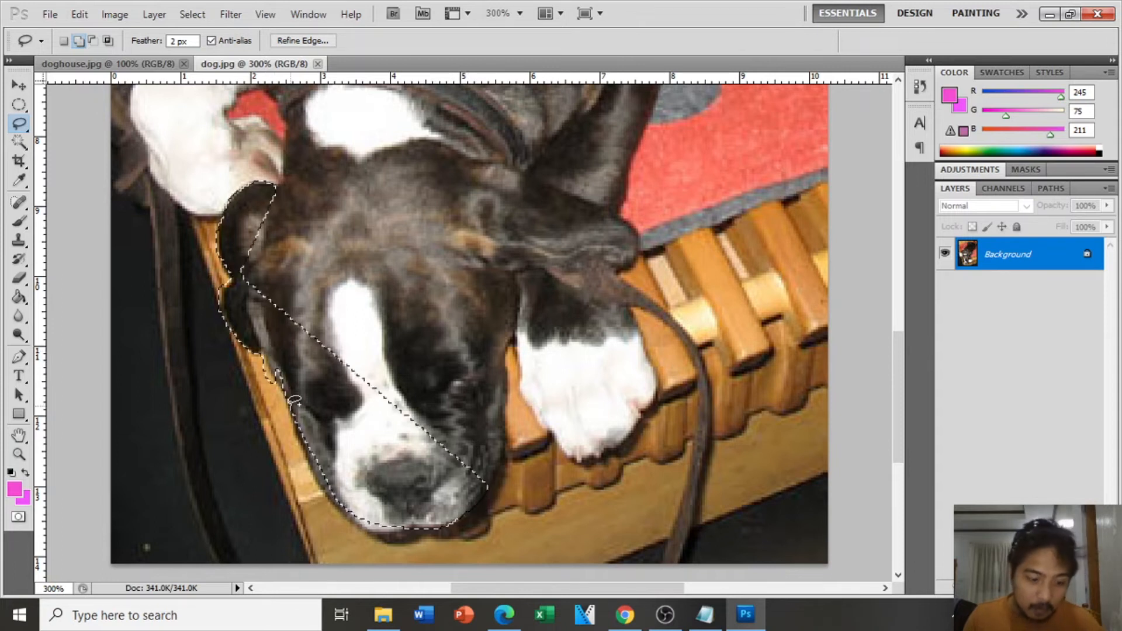
pyautogui.hotkey('ctrl', 'alt', 'z')
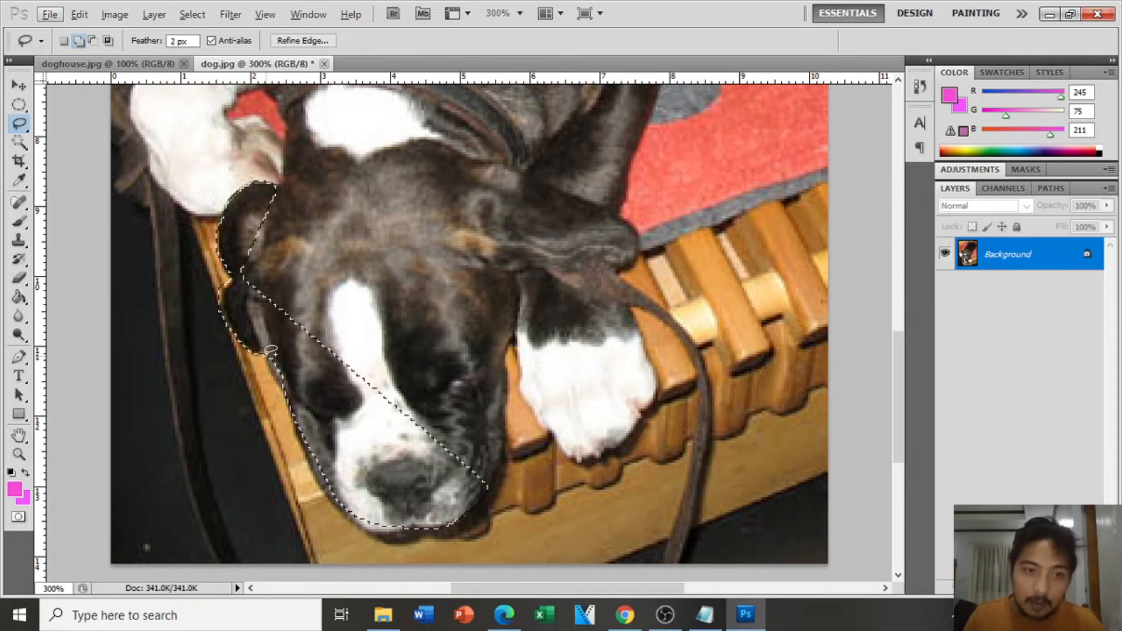
pyautogui.click(267, 353)
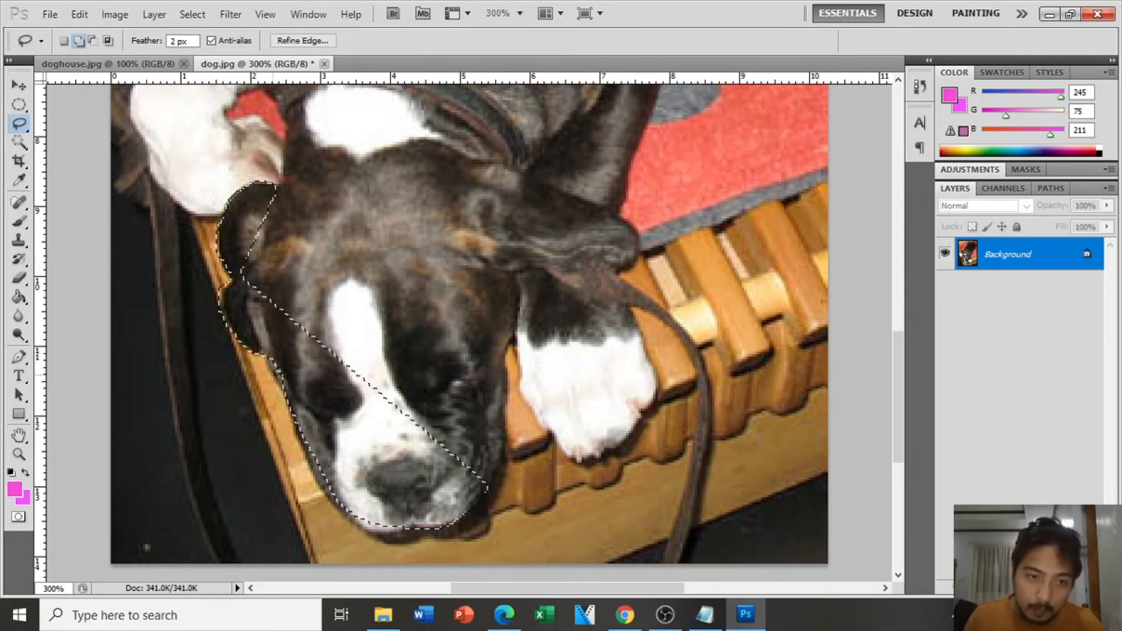
pyautogui.scroll(-2, 299, 362)
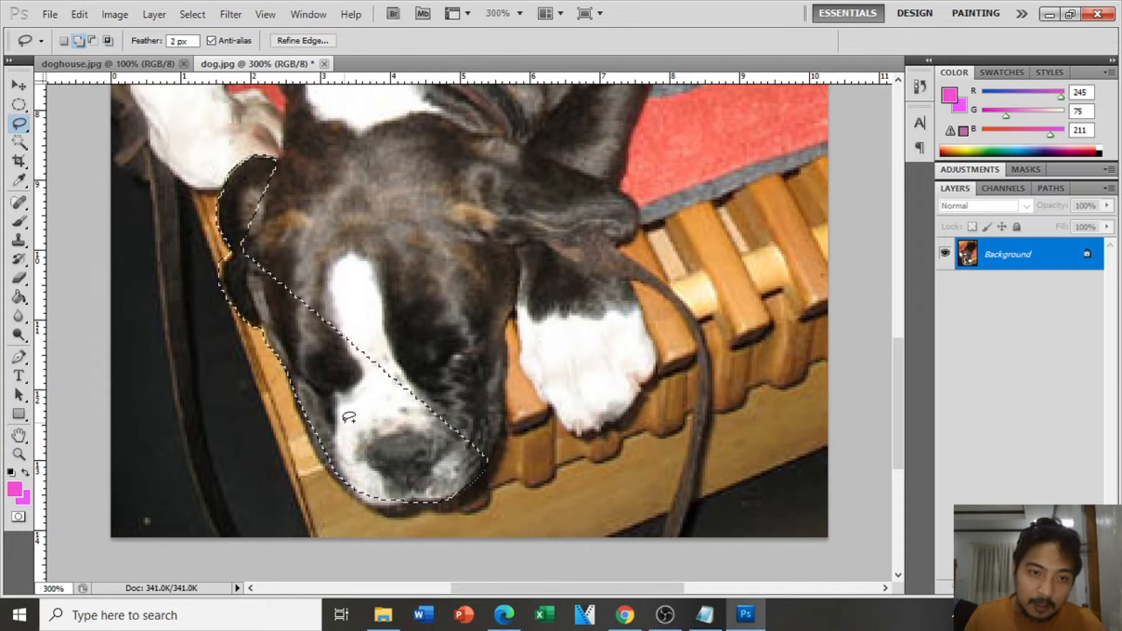
pyautogui.moveTo(293, 359)
pyautogui.mouseDown()
pyautogui.moveTo(329, 441)
pyautogui.moveTo(360, 429)
pyautogui.mouseUp()
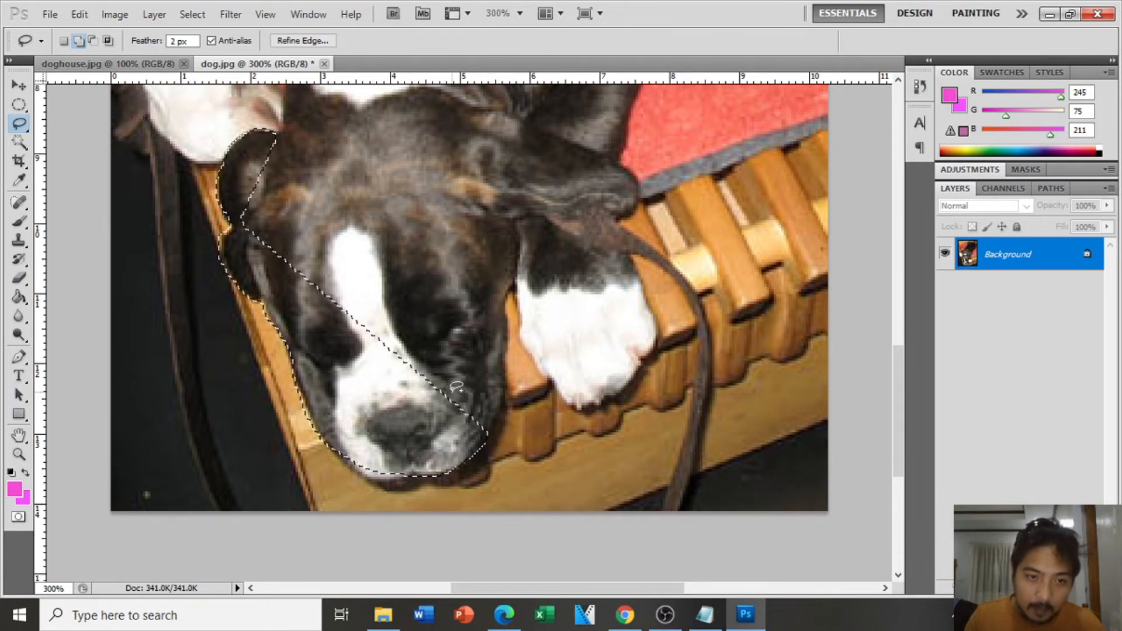
pyautogui.scroll(-2, 457, 387)
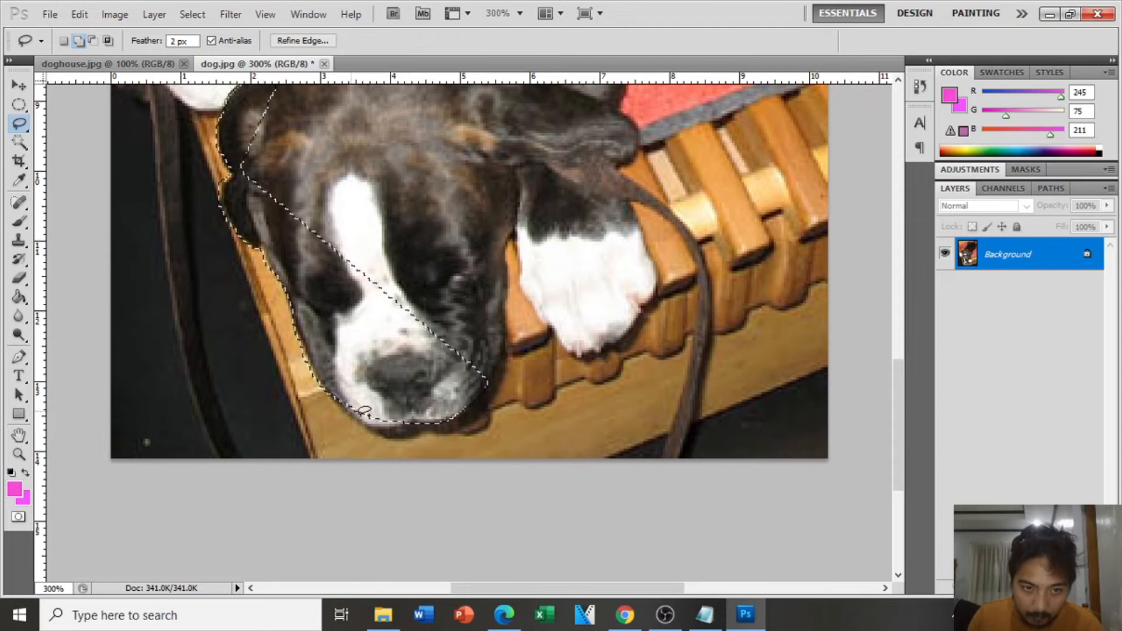
pyautogui.scroll(-3, 510, 317)
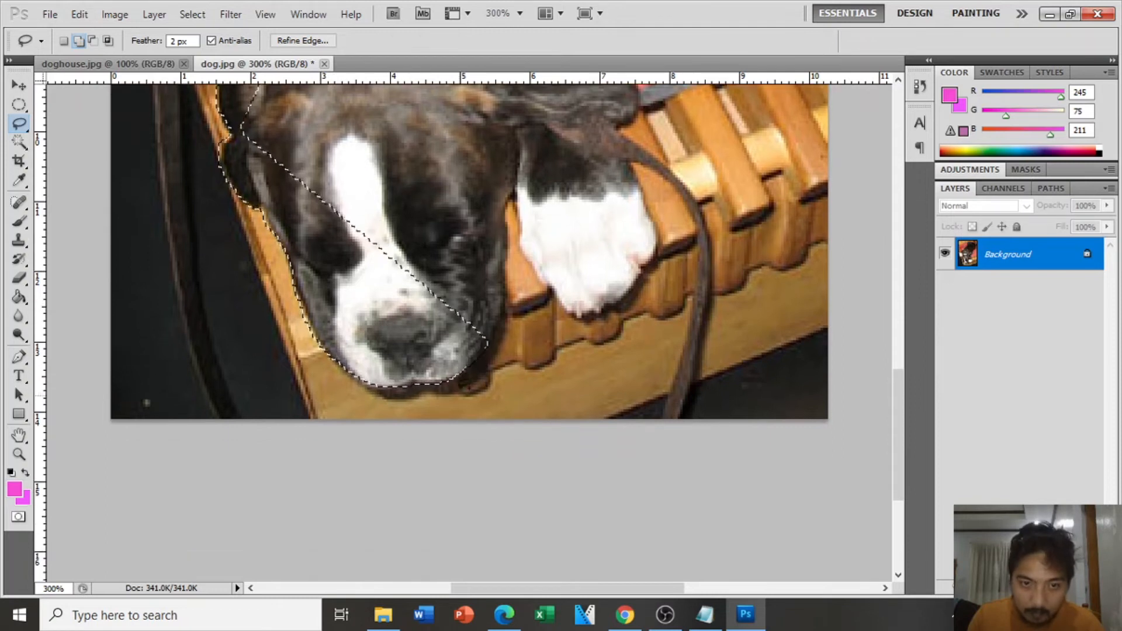
pyautogui.scroll(3, 510, 317)
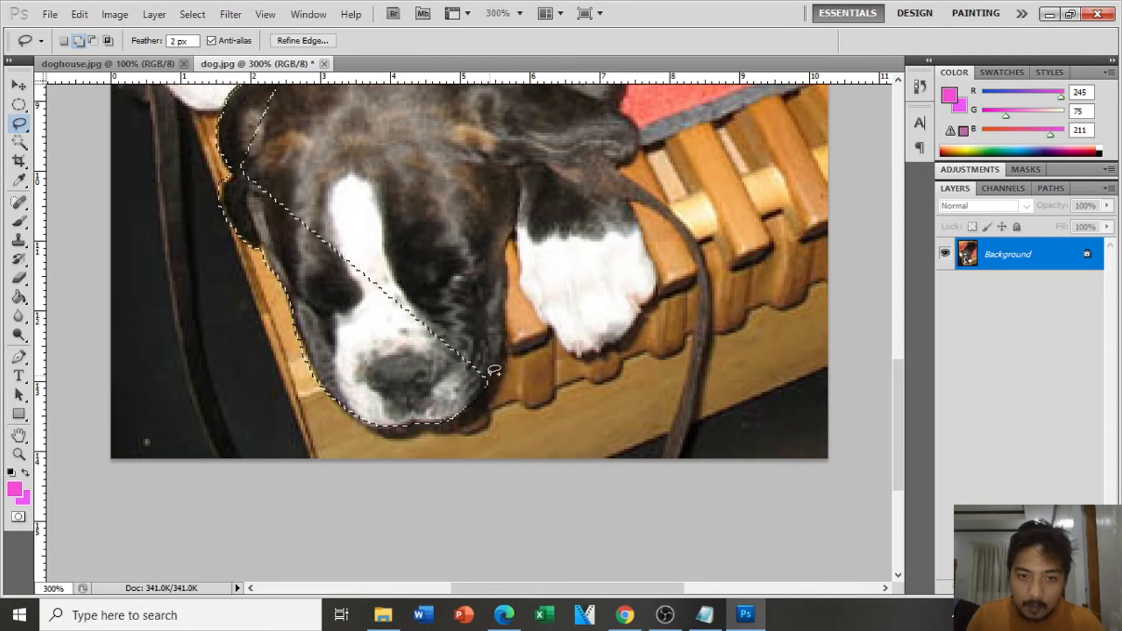
# Step: Add the opposite side of the dog's face, from the muzzle up past the eyebrow, to the selection
pyautogui.moveTo(500, 361)
pyautogui.mouseDown()
pyautogui.moveTo(516, 229)
pyautogui.moveTo(521, 284)
pyautogui.moveTo(561, 328)
pyautogui.moveTo(565, 354)
pyautogui.mouseUp()
pyautogui.hotkey('ctrl', 'z')
pyautogui.moveTo(499, 331)
pyautogui.mouseDown()
pyautogui.moveTo(499, 346)
pyautogui.moveTo(525, 153)
pyautogui.moveTo(466, 97)
pyautogui.moveTo(437, 97)
pyautogui.mouseUp()
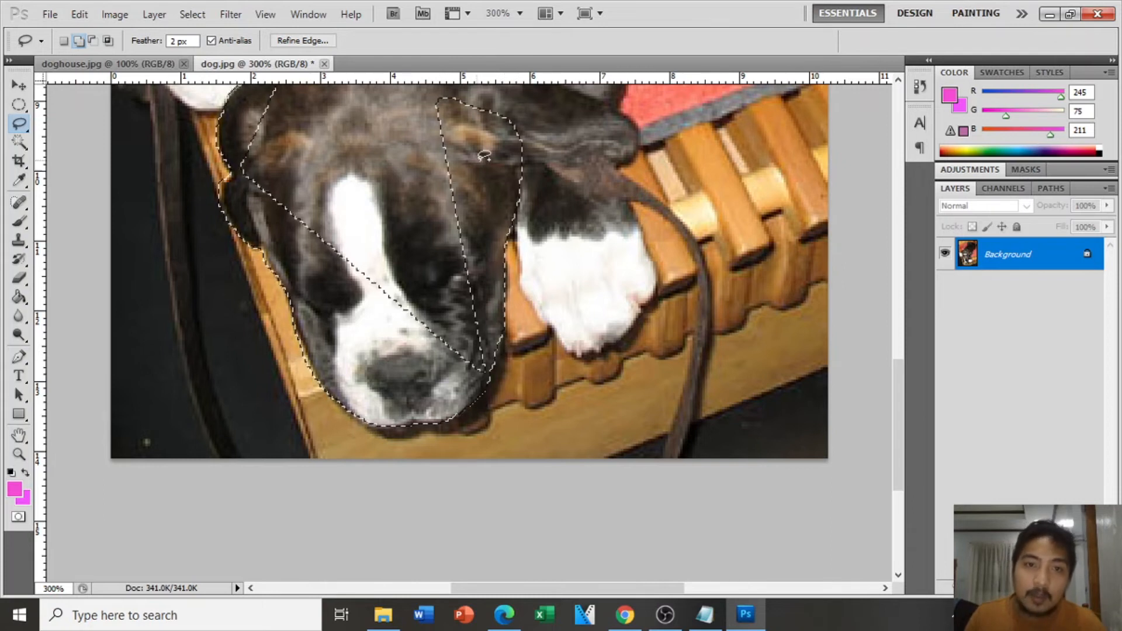
# Step: Add the white paw beside the face, the outer edge of its leg and the floppy ear above it to the selection
pyautogui.scroll(1, 675, 279)
pyautogui.scroll(1, 675, 280)
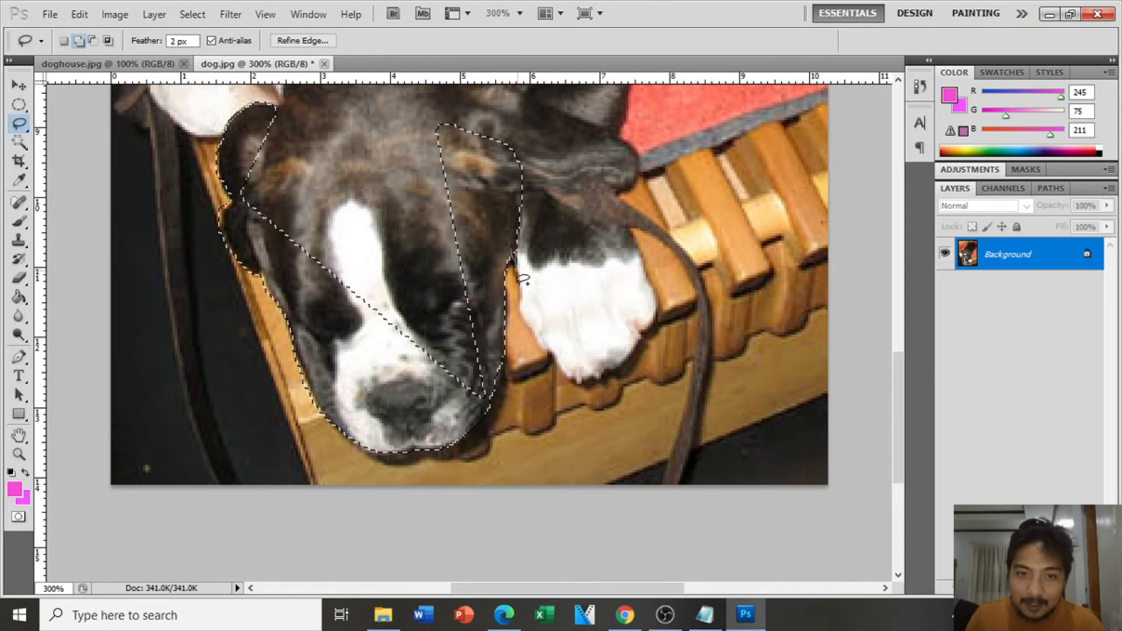
pyautogui.moveTo(520, 308)
pyautogui.mouseDown()
pyautogui.moveTo(570, 369)
pyautogui.moveTo(602, 368)
pyautogui.moveTo(631, 357)
pyautogui.moveTo(654, 315)
pyautogui.moveTo(649, 284)
pyautogui.mouseUp()
pyautogui.scroll(3, 534, 385)
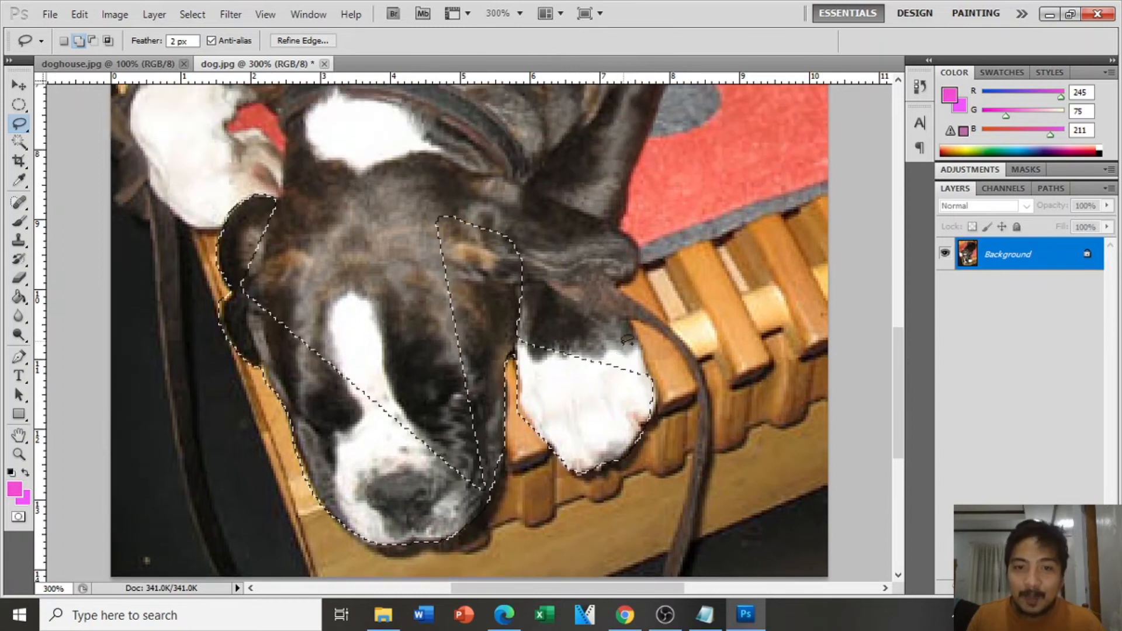
pyautogui.scroll(1, 535, 385)
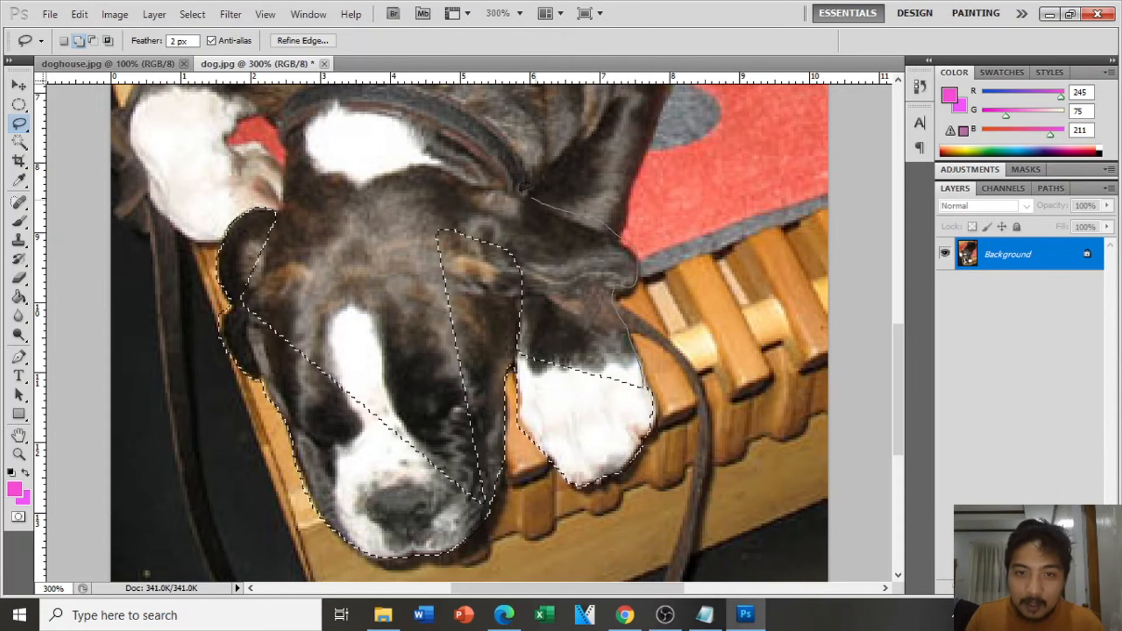
pyautogui.moveTo(415, 158); pyautogui.dragTo(403, 162)
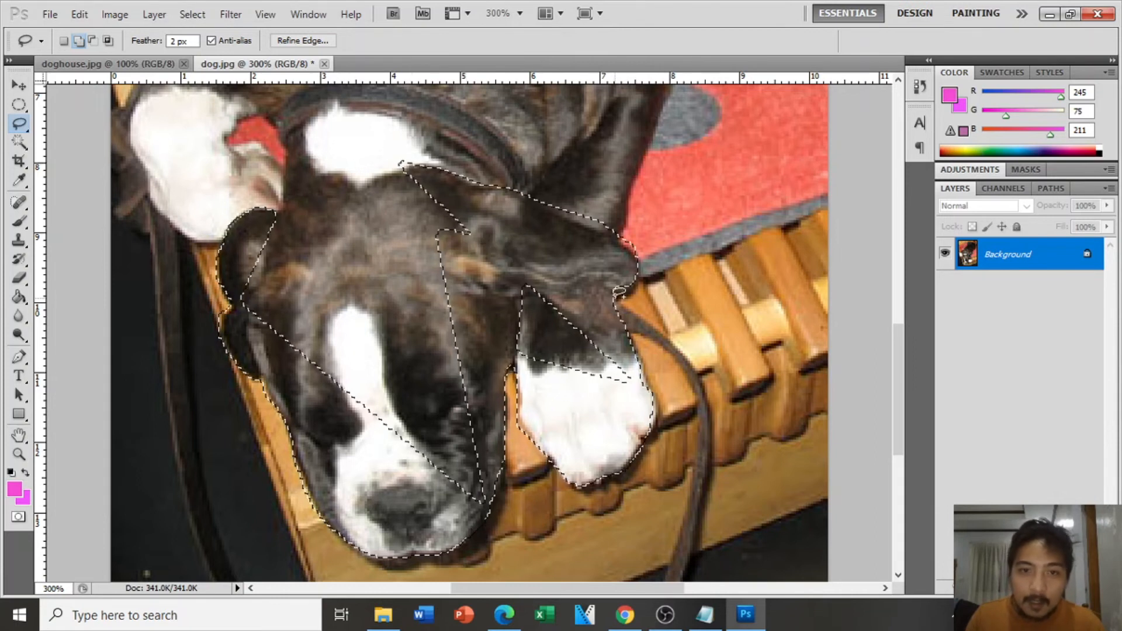
# Step: Add the unselected areas of the foreleg, the top of the head and the middle of the face to the lasso selection
pyautogui.click(93, 40)
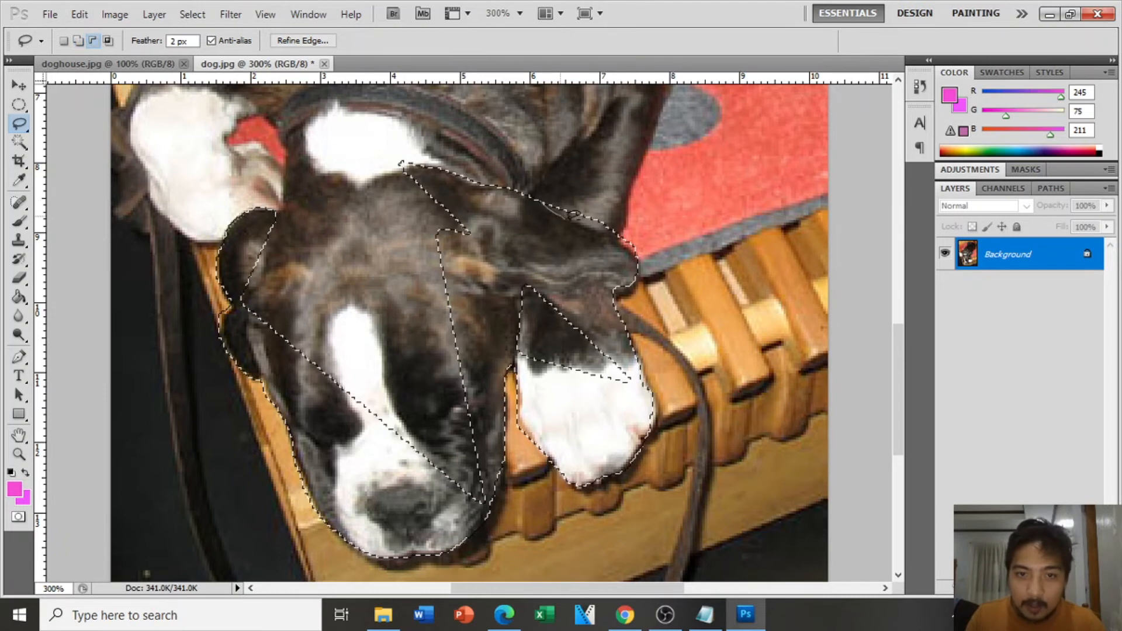
pyautogui.click(78, 40)
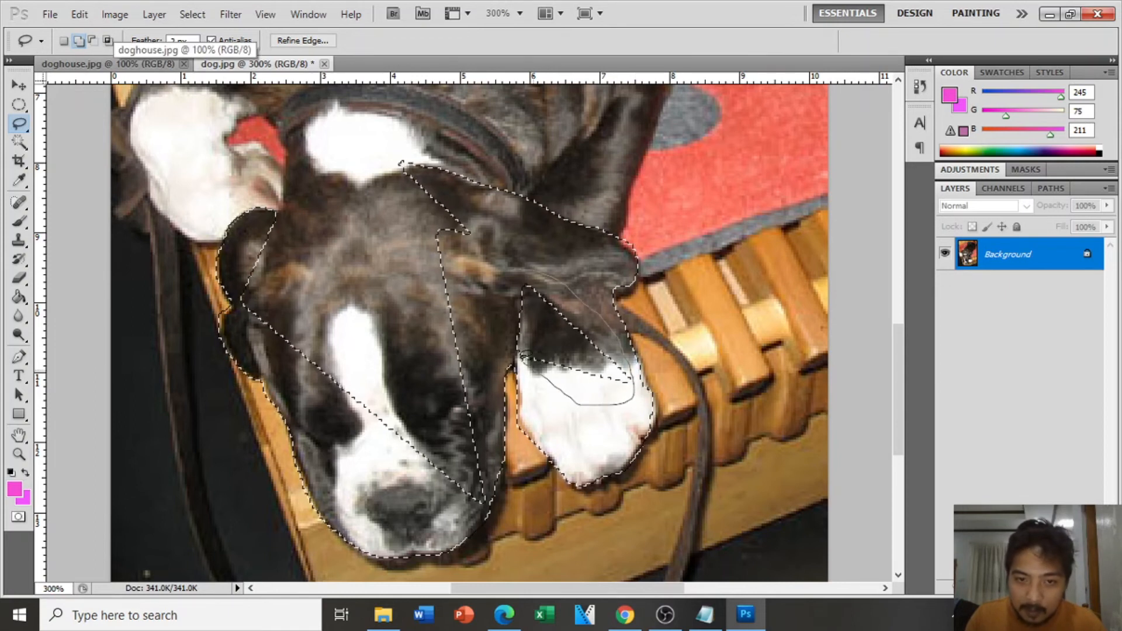
pyautogui.moveTo(510, 319); pyautogui.dragTo(529, 249)
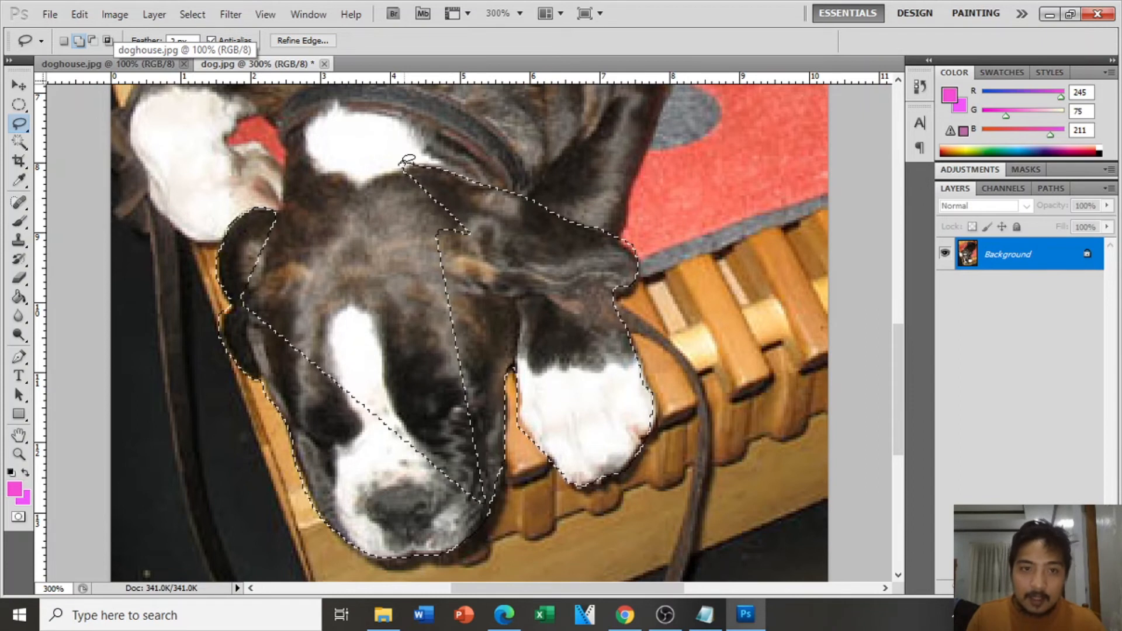
pyautogui.moveTo(409, 164)
pyautogui.mouseDown()
pyautogui.moveTo(333, 162)
pyautogui.moveTo(285, 182)
pyautogui.moveTo(281, 207)
pyautogui.mouseUp()
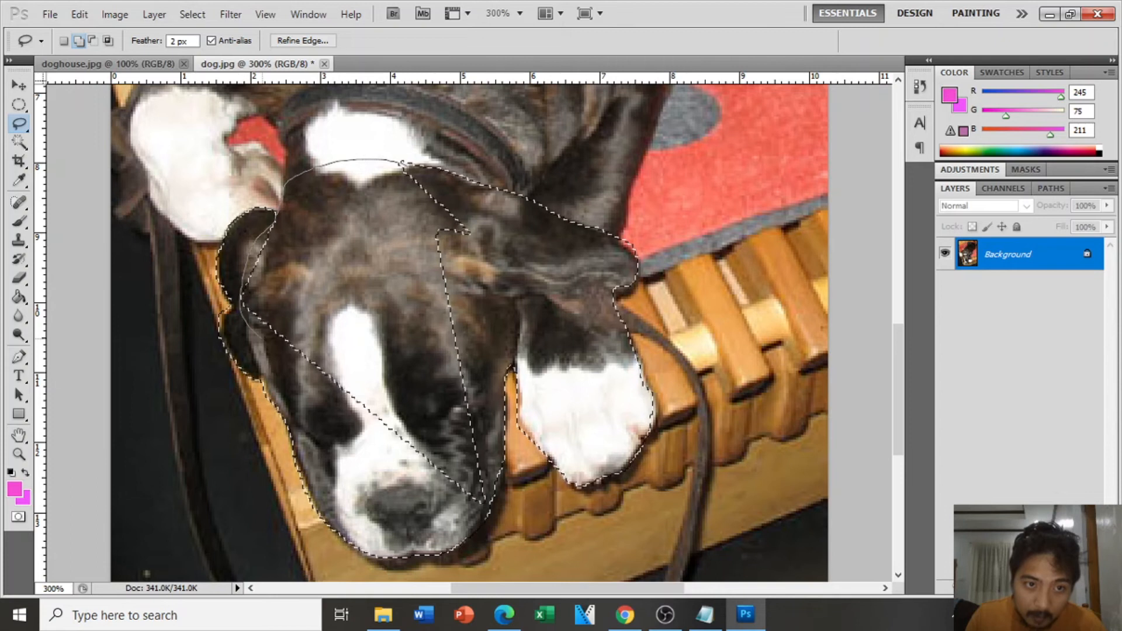
pyautogui.moveTo(435, 484); pyautogui.dragTo(475, 506)
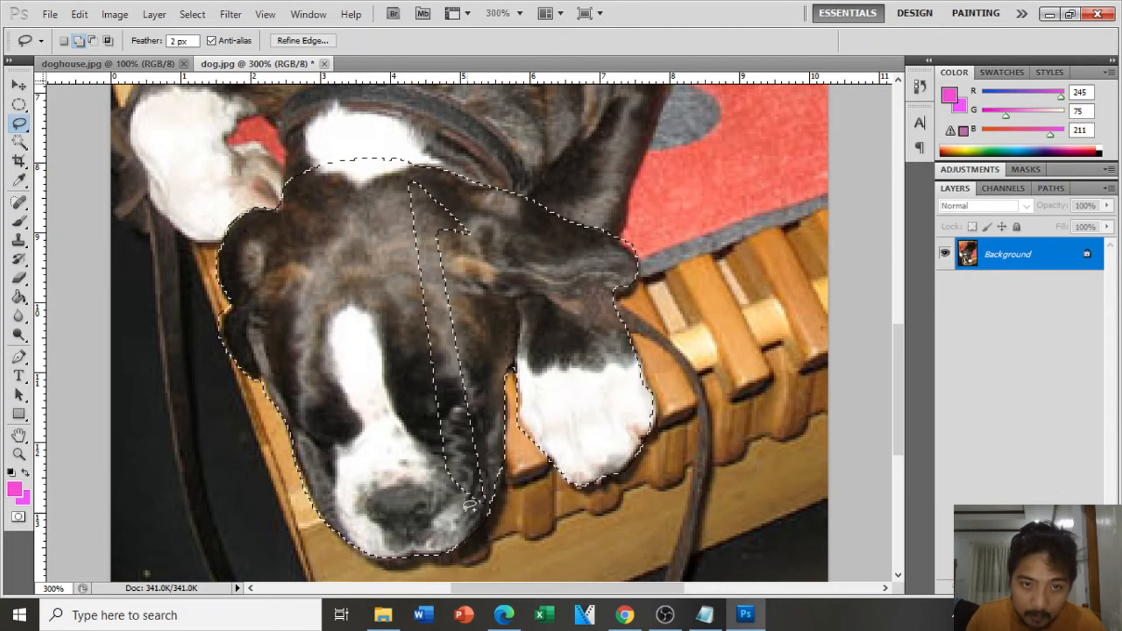
pyautogui.moveTo(492, 457)
pyautogui.mouseDown()
pyautogui.moveTo(476, 293)
pyautogui.moveTo(487, 206)
pyautogui.moveTo(444, 172)
pyautogui.moveTo(388, 169)
pyautogui.moveTo(377, 236)
pyautogui.moveTo(417, 469)
pyautogui.moveTo(471, 506)
pyautogui.mouseUp()
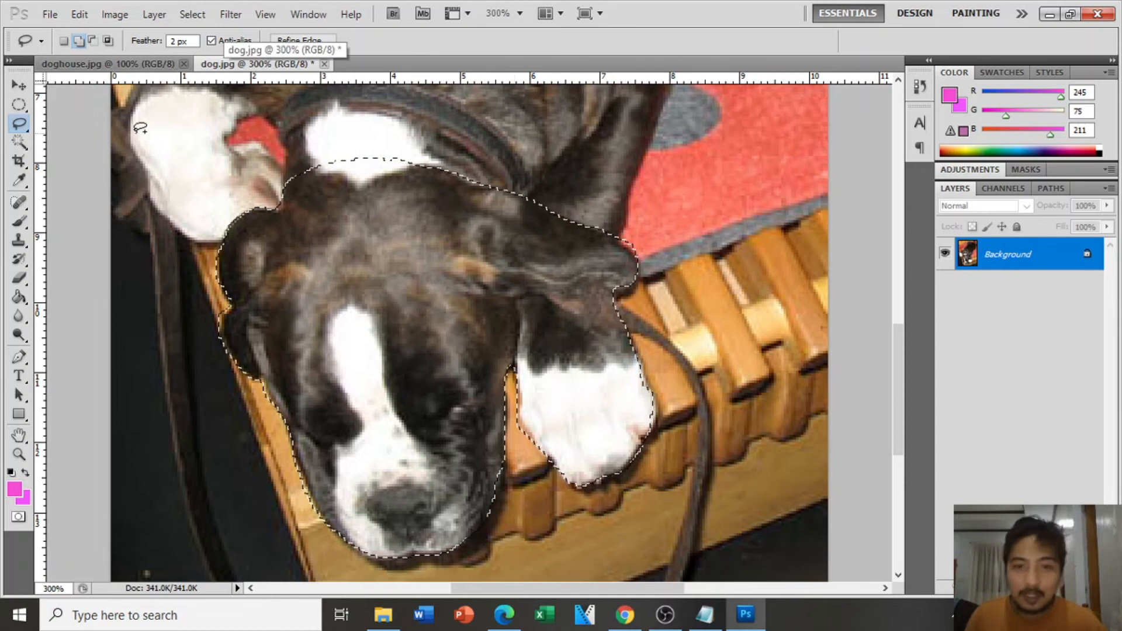
# Step: Detach dog.jpg into a floating window and place it beside the doghouse image, with the Move tool active
pyautogui.click(21, 87)
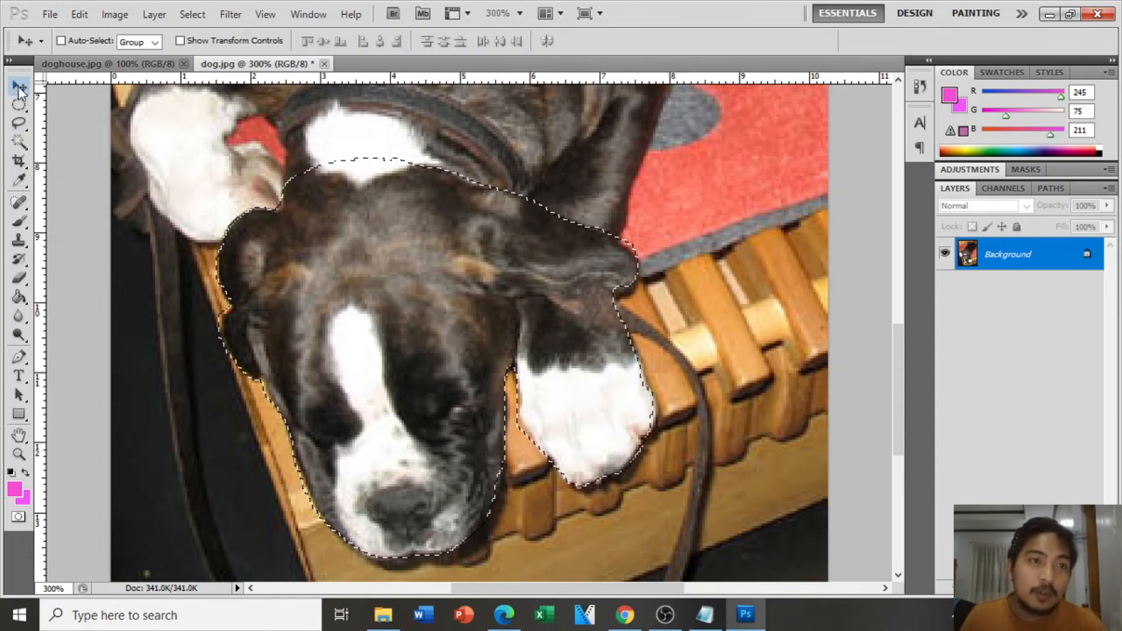
pyautogui.moveTo(241, 66); pyautogui.dragTo(385, 186)
pyautogui.moveTo(454, 147); pyautogui.dragTo(760, 166)
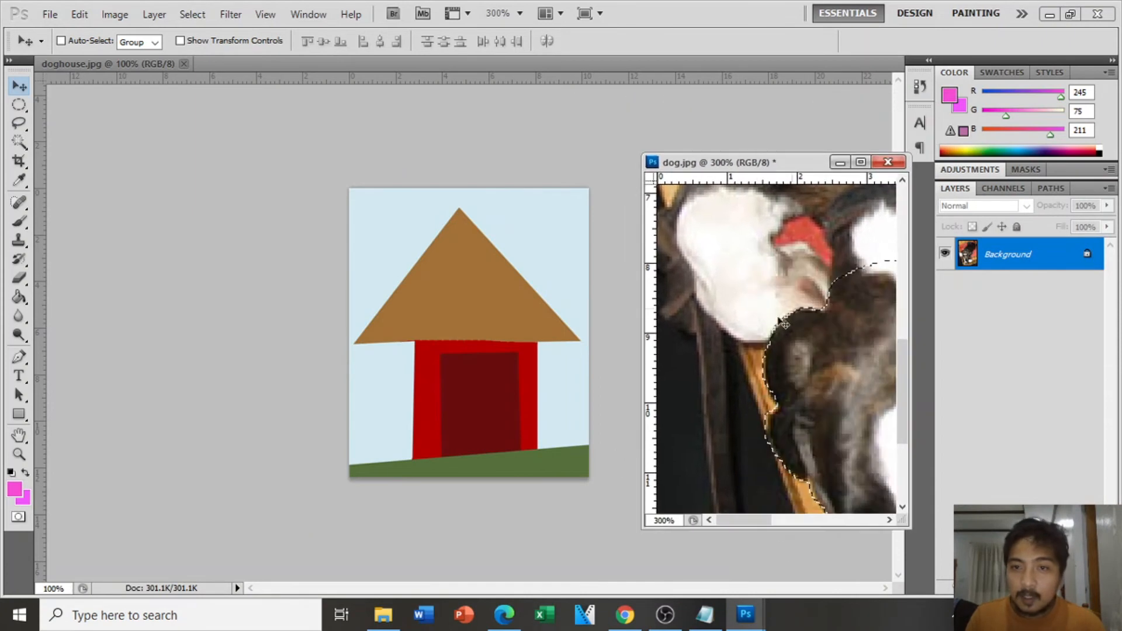
# Step: Copy the selected dog head and paw from dog.jpg onto the doghouse image, and close dog.jpg
pyautogui.moveTo(747, 522); pyautogui.dragTo(768, 527)
pyautogui.scroll(-3, 766, 407)
pyautogui.scroll(-2, 777, 401)
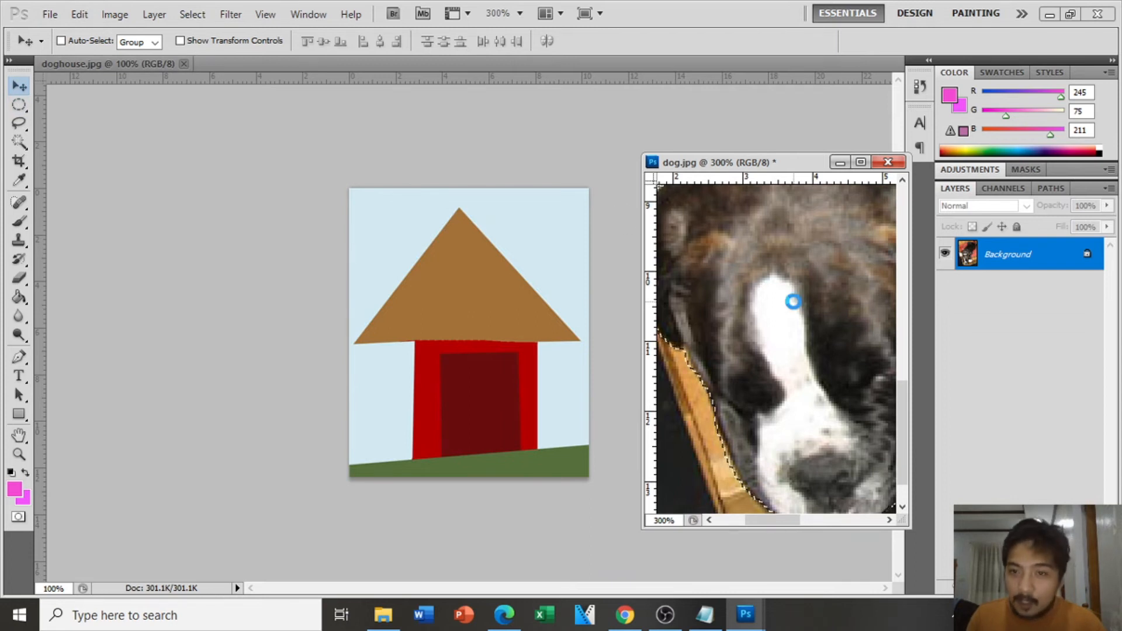
pyautogui.moveTo(792, 306); pyautogui.dragTo(472, 358)
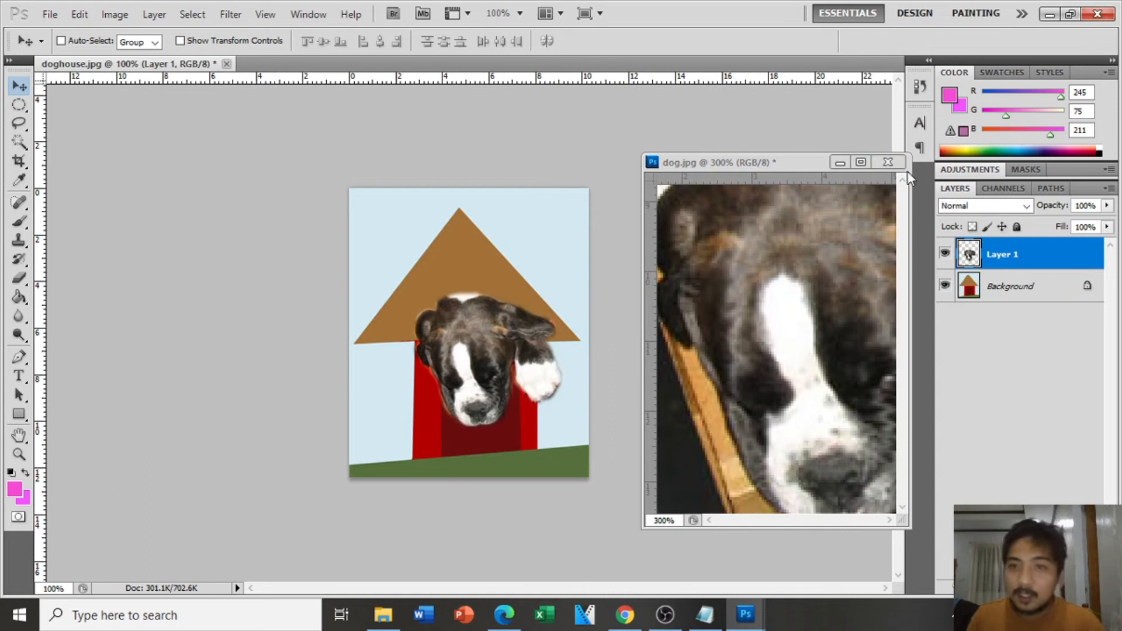
pyautogui.click(892, 165)
pyautogui.click(561, 243)
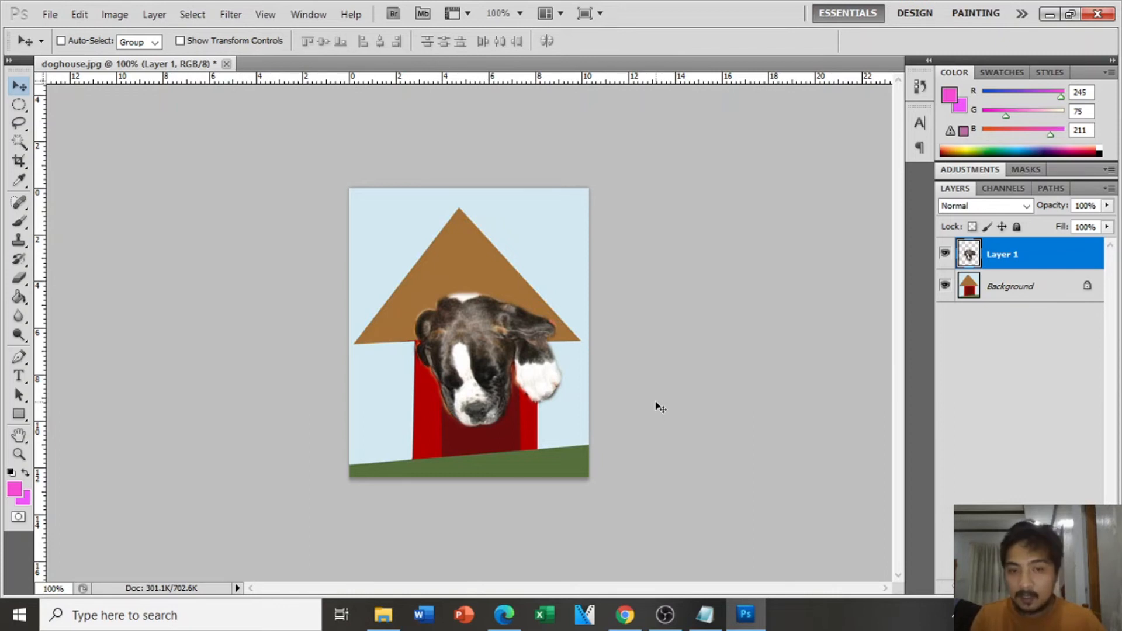
# Step: Examine the edges of the pasted dog cutout up close around the ears, muzzle and paw
pyautogui.hotkey('ctrl', '+')
pyautogui.hotkey('ctrl', '+')
pyautogui.hotkey('ctrl', '+')
pyautogui.hotkey('ctrl', '+')
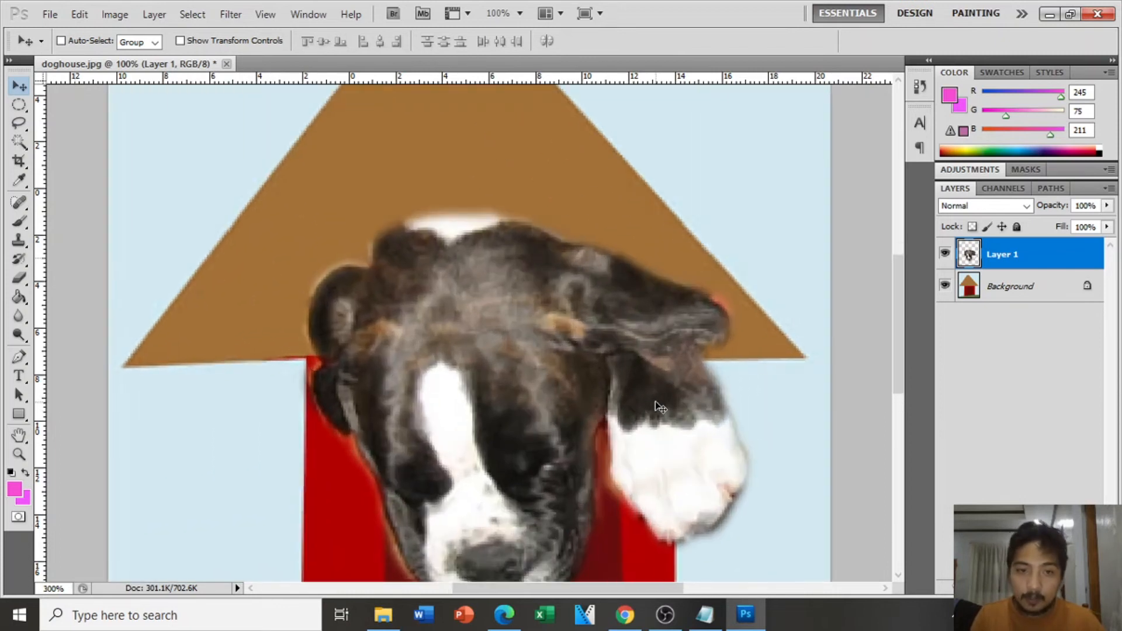
pyautogui.scroll(-5, 652, 283)
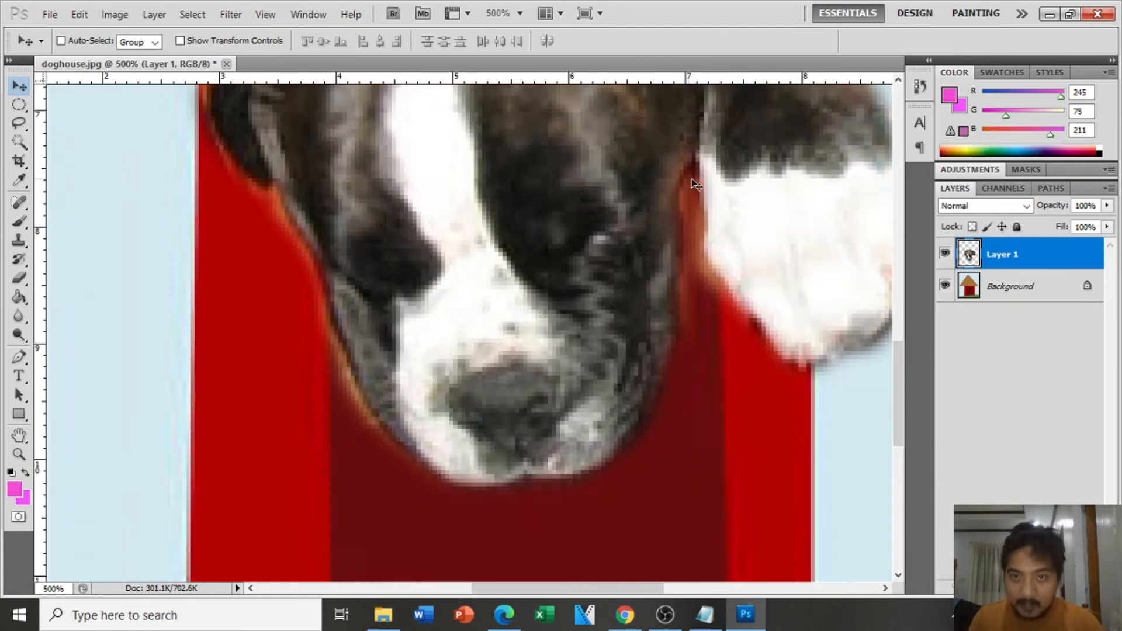
pyautogui.hotkey('ctrl', '-')
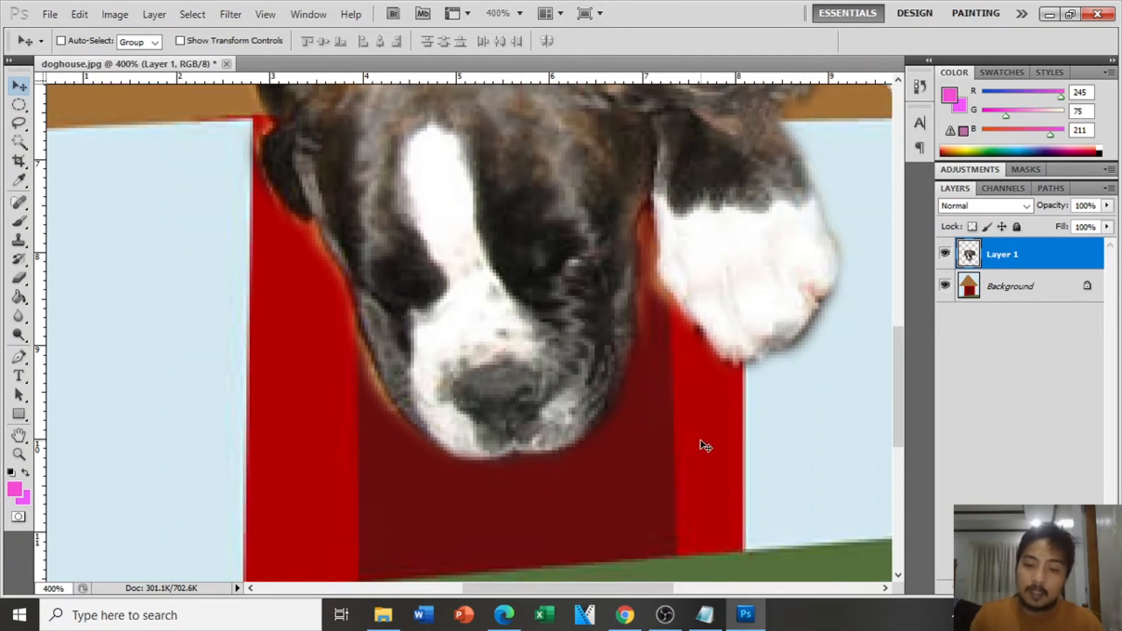
pyautogui.hotkey('ctrl', '-')
pyautogui.hotkey('ctrl', '-')
# Step: Move the dog cutout down over the doorway and scale it proportionally to 77.29% with Free Transform
pyautogui.moveTo(542, 231); pyautogui.dragTo(558, 259)
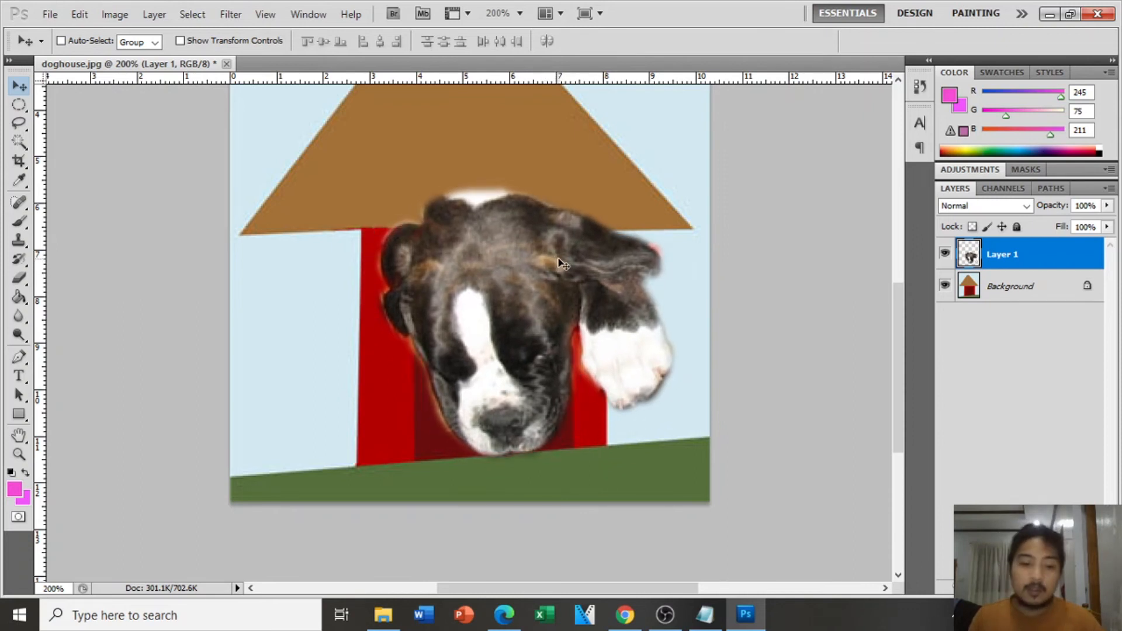
pyautogui.hotkey('ctrl', 't')
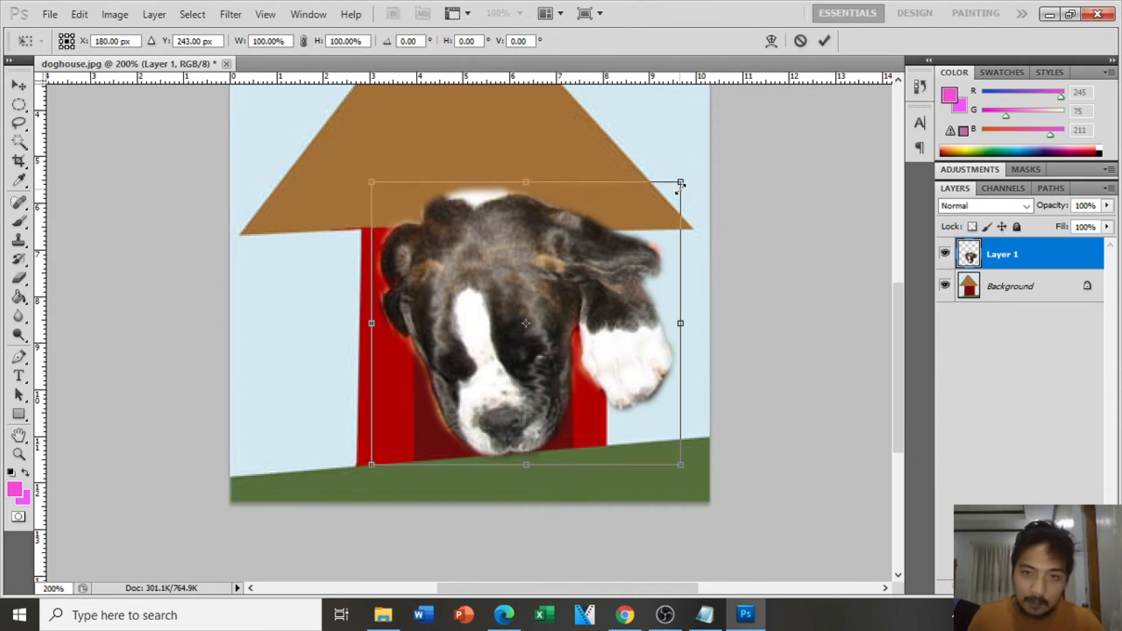
pyautogui.moveTo(681, 181); pyautogui.dragTo(613, 248)
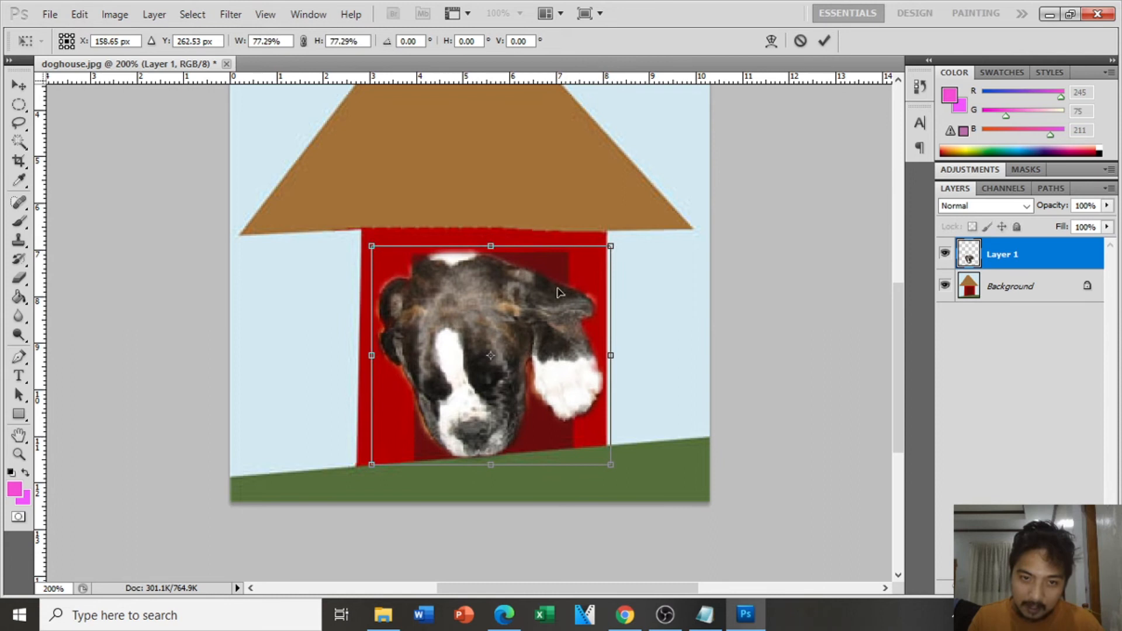
# Step: Nudge the scaled dog 15 px to the right over the doorway and apply the transform
pyautogui.press('Right')
pyautogui.press('Right')
pyautogui.press('Right')
pyautogui.press('Right')
pyautogui.press('Right')
pyautogui.press('Right')
pyautogui.press('Right')
pyautogui.press('Right')
pyautogui.press('Right')
pyautogui.press('Right')
pyautogui.press('Right')
pyautogui.press('Right')
pyautogui.press('Right')
pyautogui.press('Right')
pyautogui.press('Right')
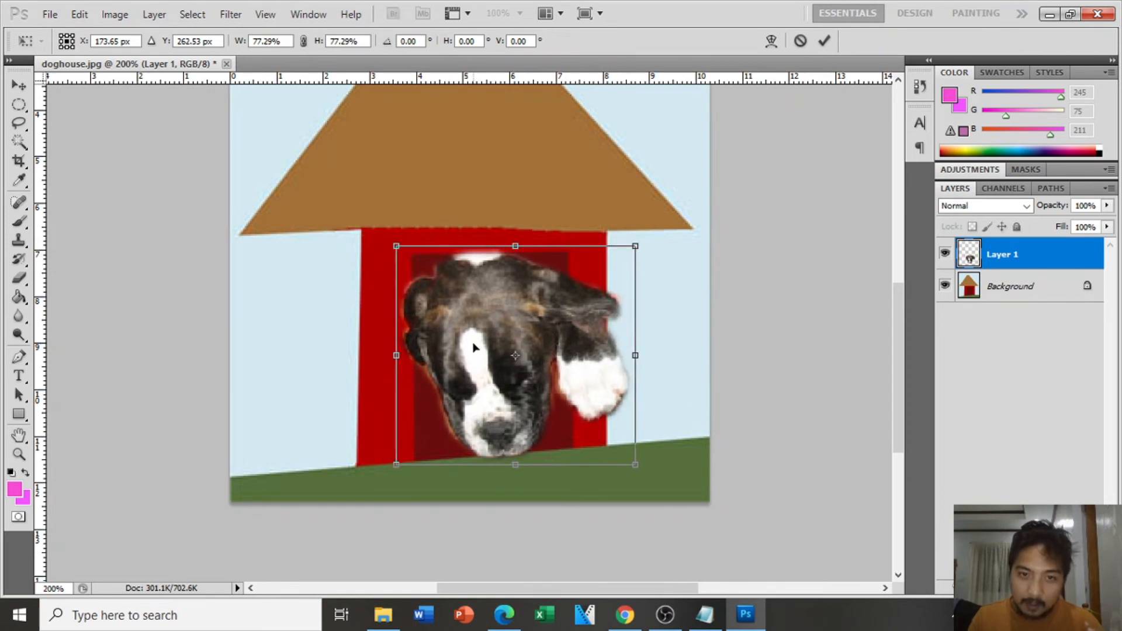
pyautogui.press('Return')
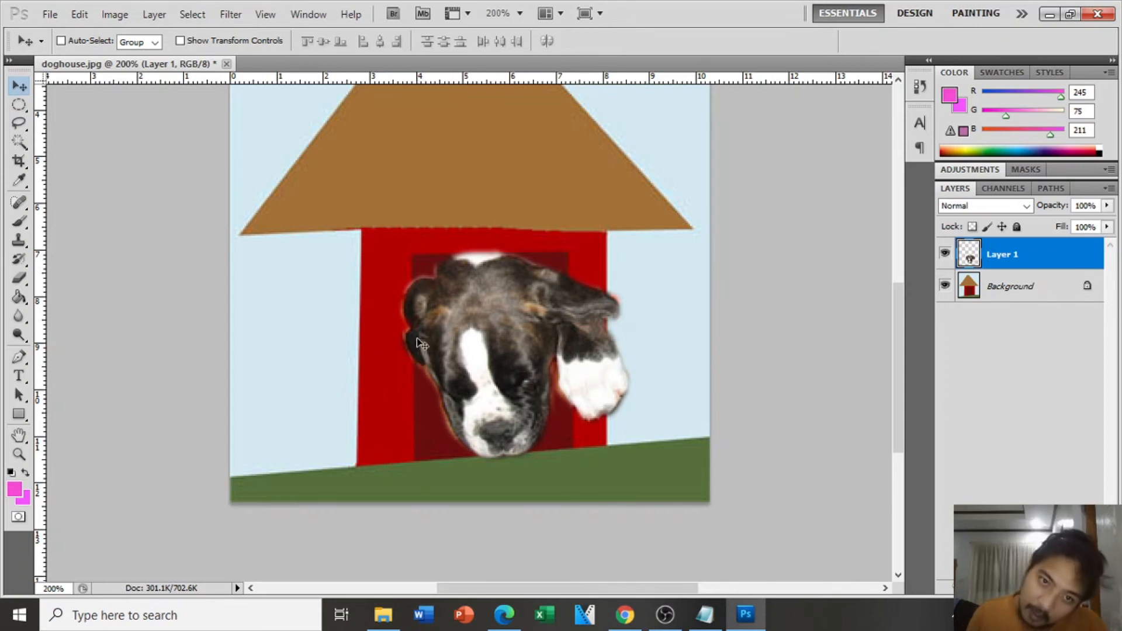
# Step: Switch to the Polygonal Lasso tool and hide Layer 1 to expose the whole doorway
pyautogui.click(19, 123)
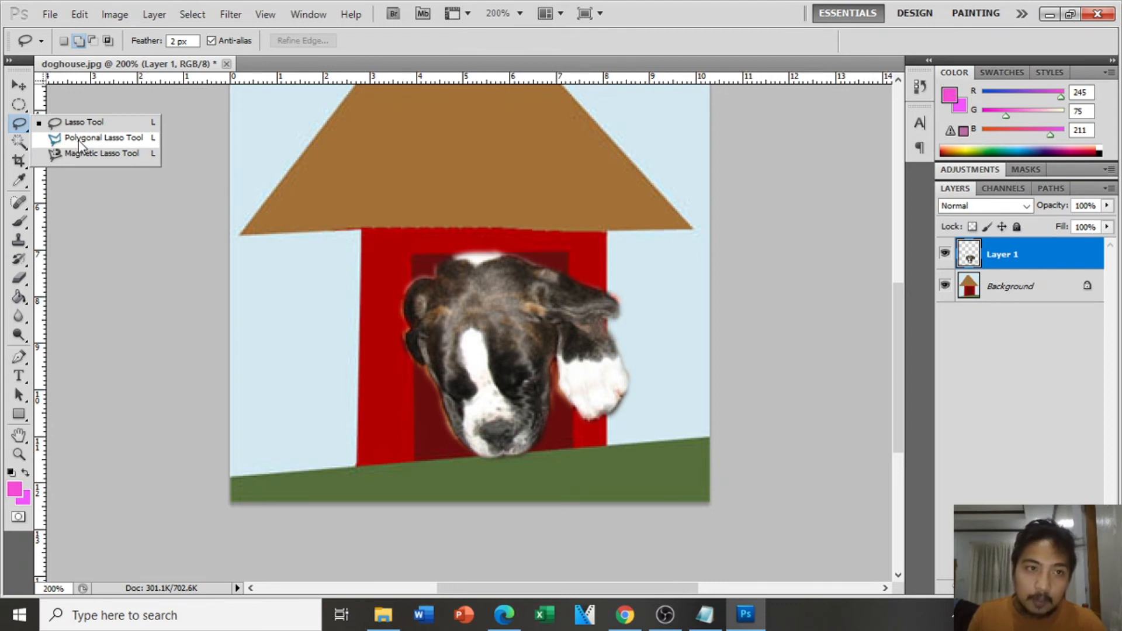
pyautogui.click(94, 138)
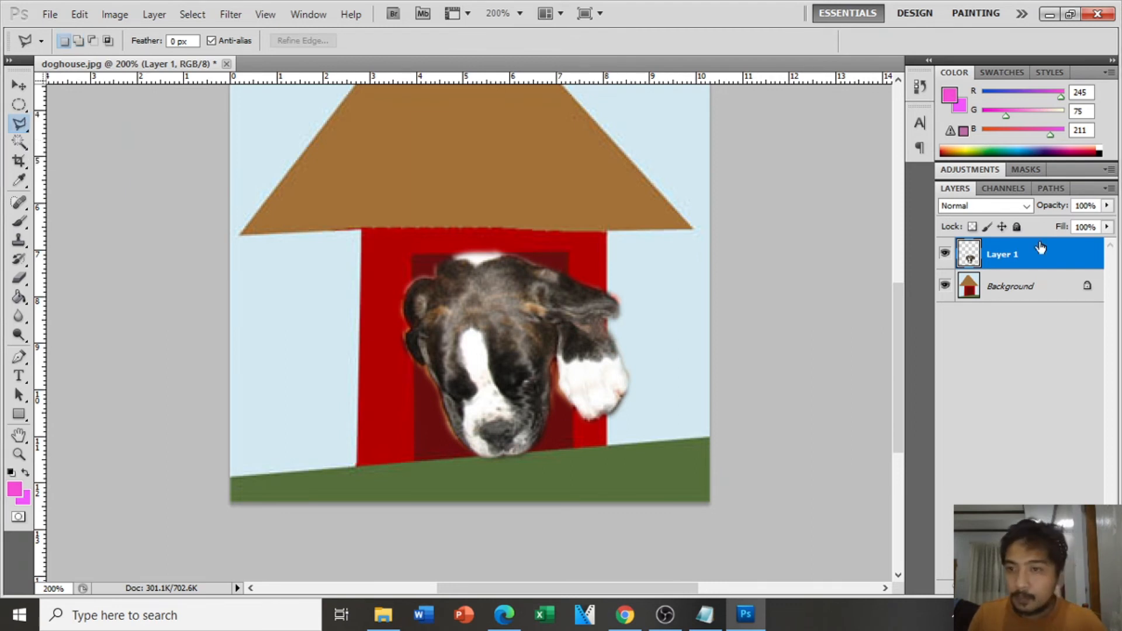
pyautogui.click(945, 255)
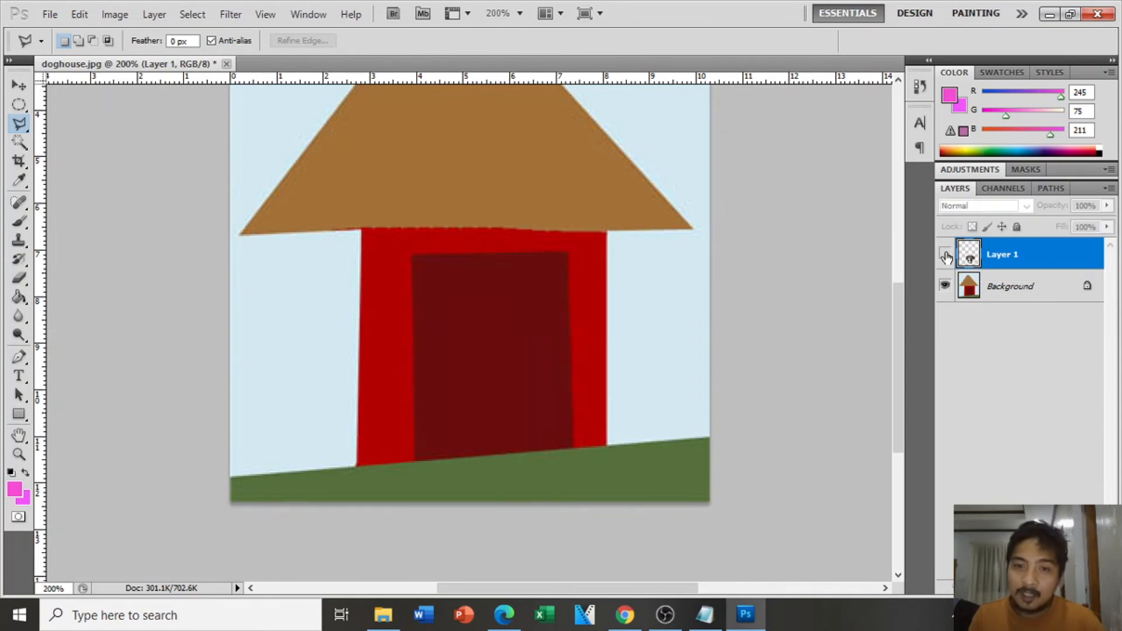
pyautogui.click(946, 256)
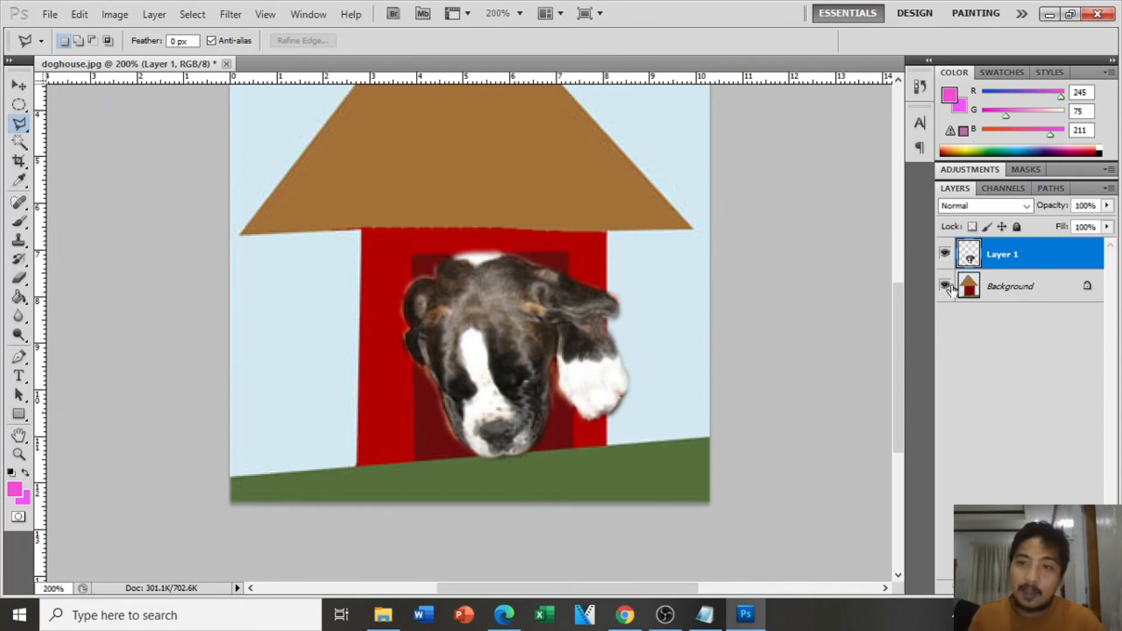
pyautogui.click(945, 256)
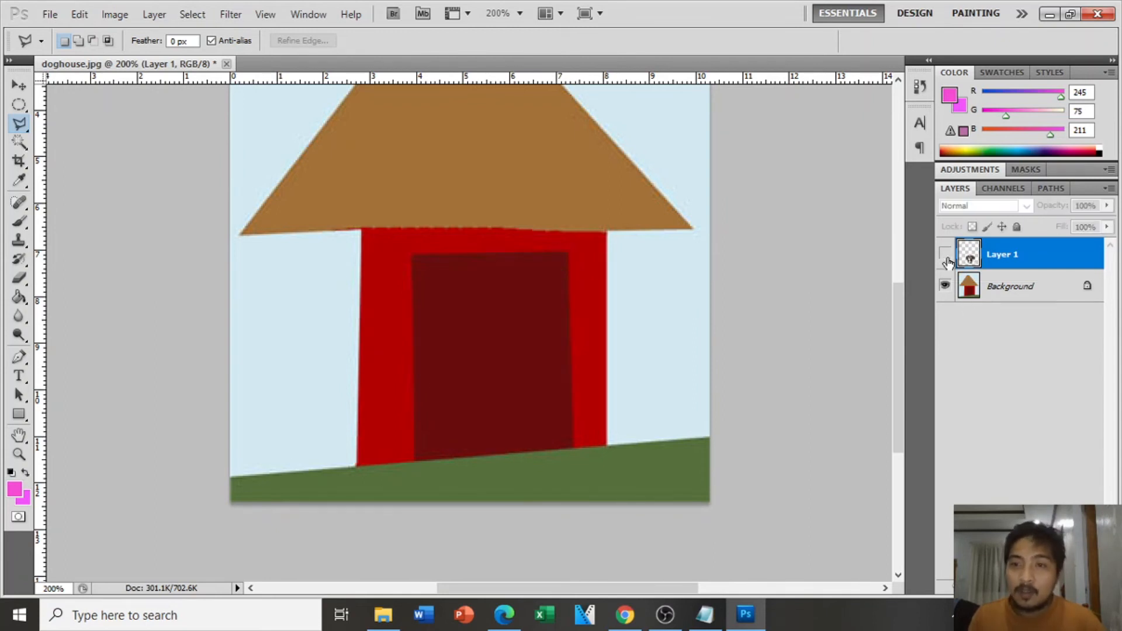
pyautogui.click(945, 256)
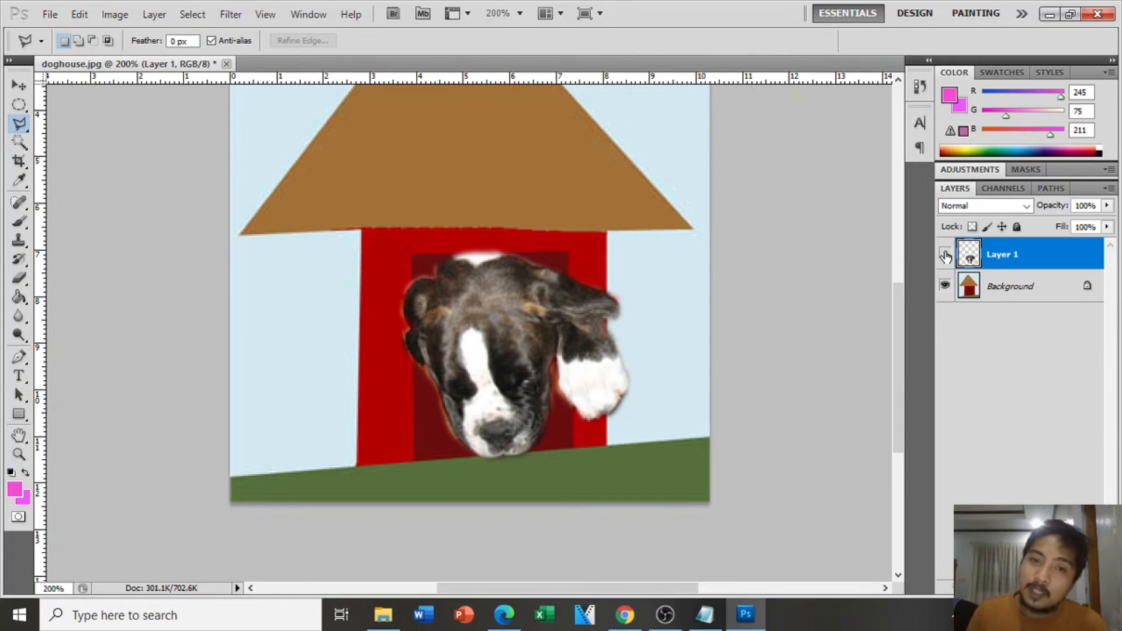
pyautogui.click(945, 255)
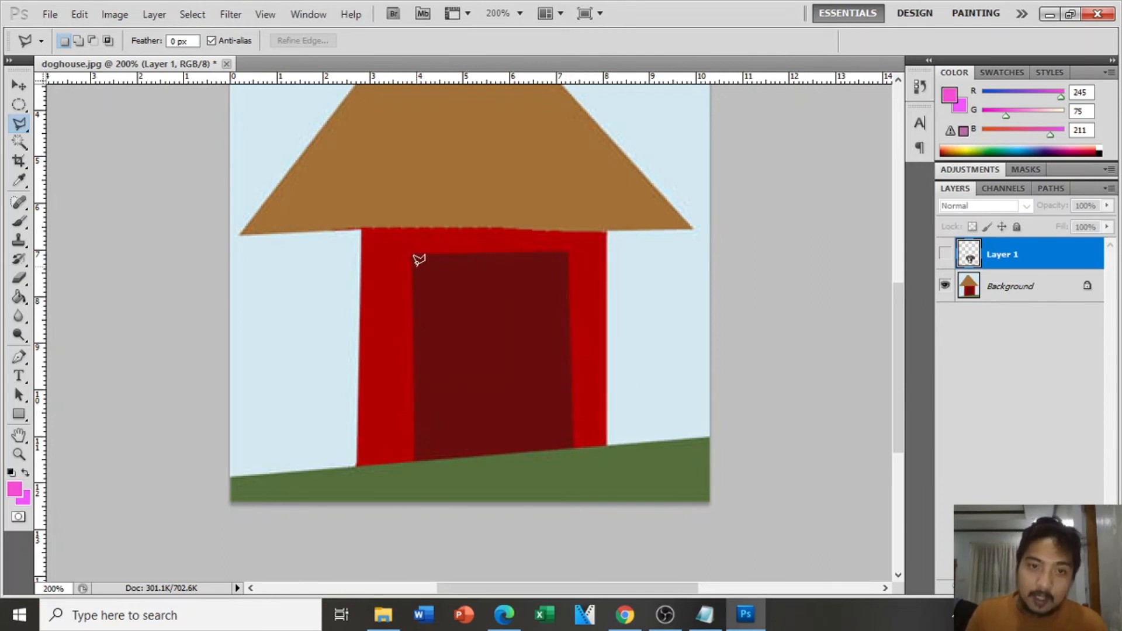
pyautogui.click(18, 132)
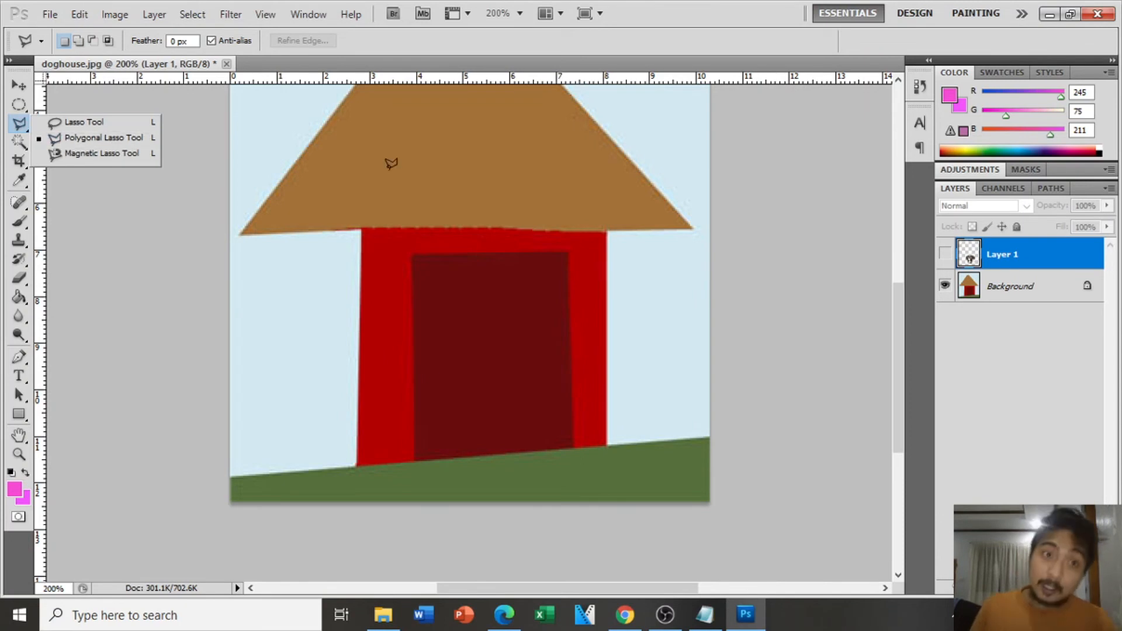
pyautogui.click(414, 264)
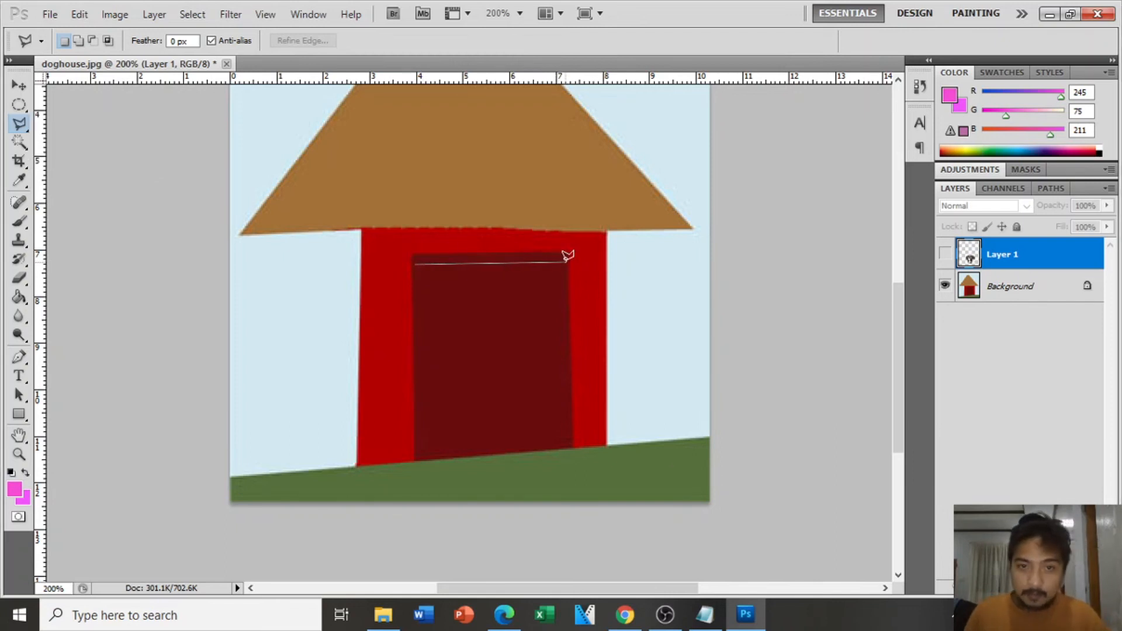
pyautogui.press('Escape')
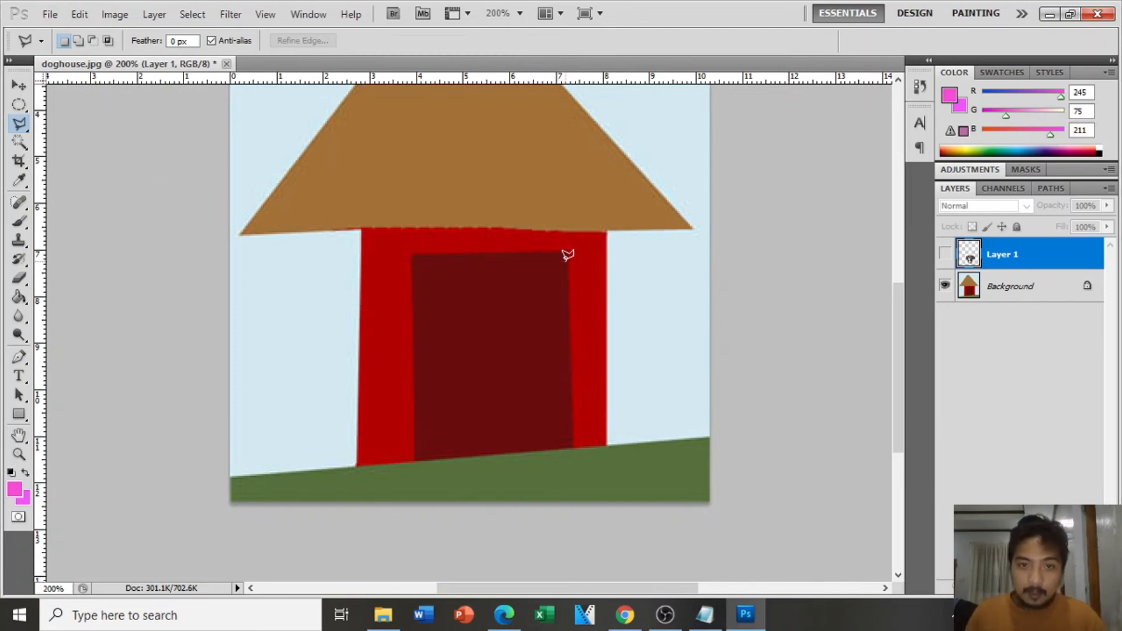
# Step: Select the dark red doorway with the Polygonal Lasso tool, tracing its four corners and closing the outline
pyautogui.click(412, 253)
pyautogui.click(566, 253)
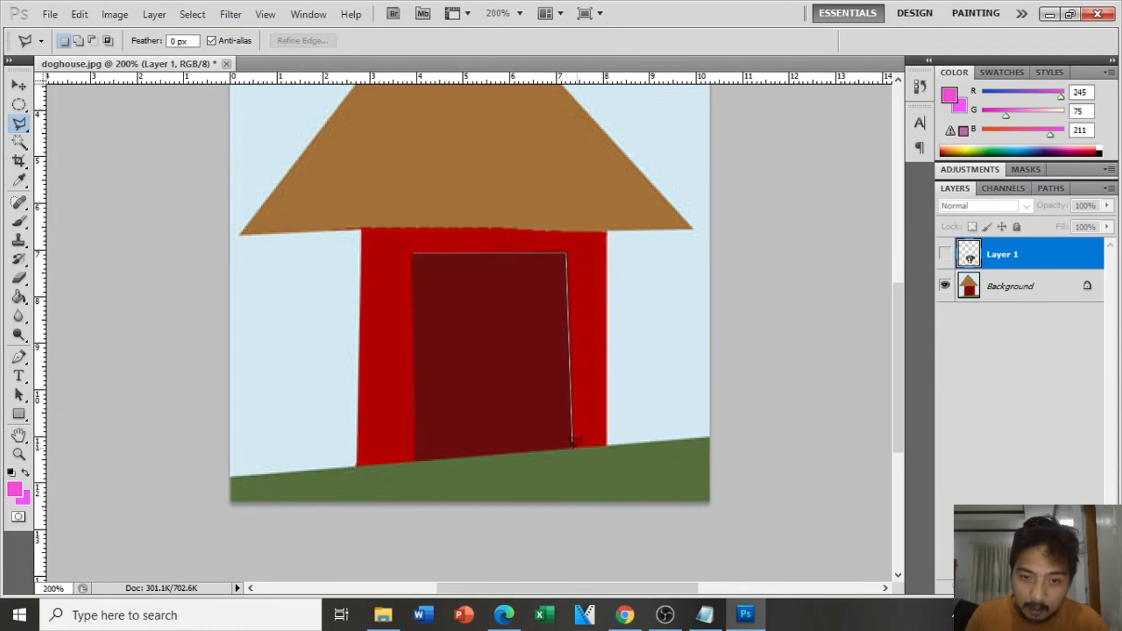
pyautogui.click(416, 458)
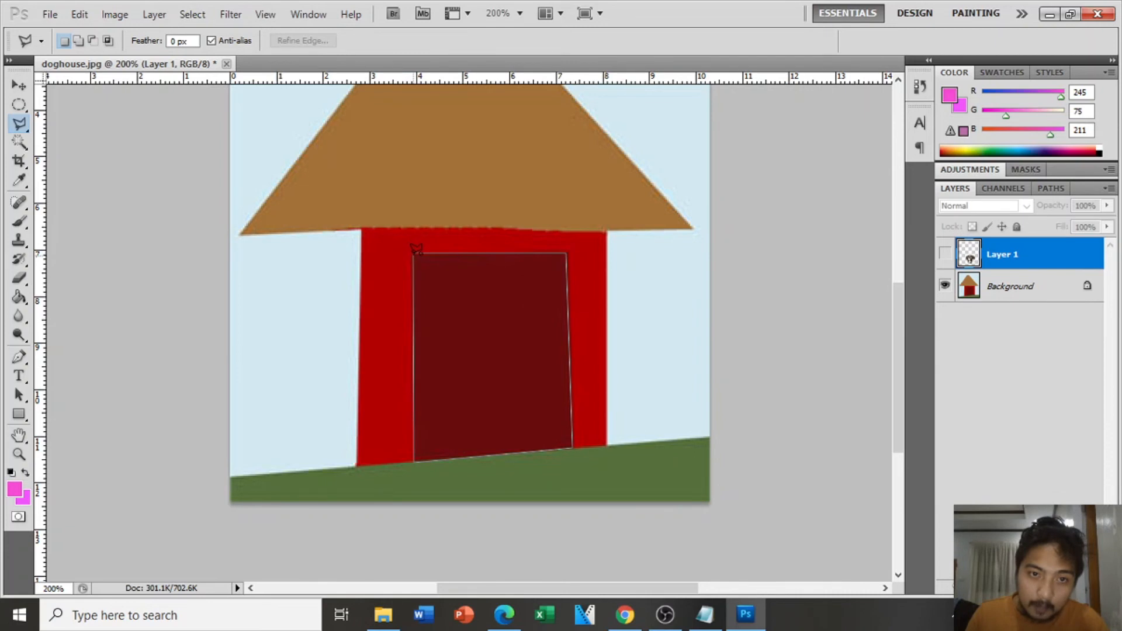
pyautogui.click(415, 248)
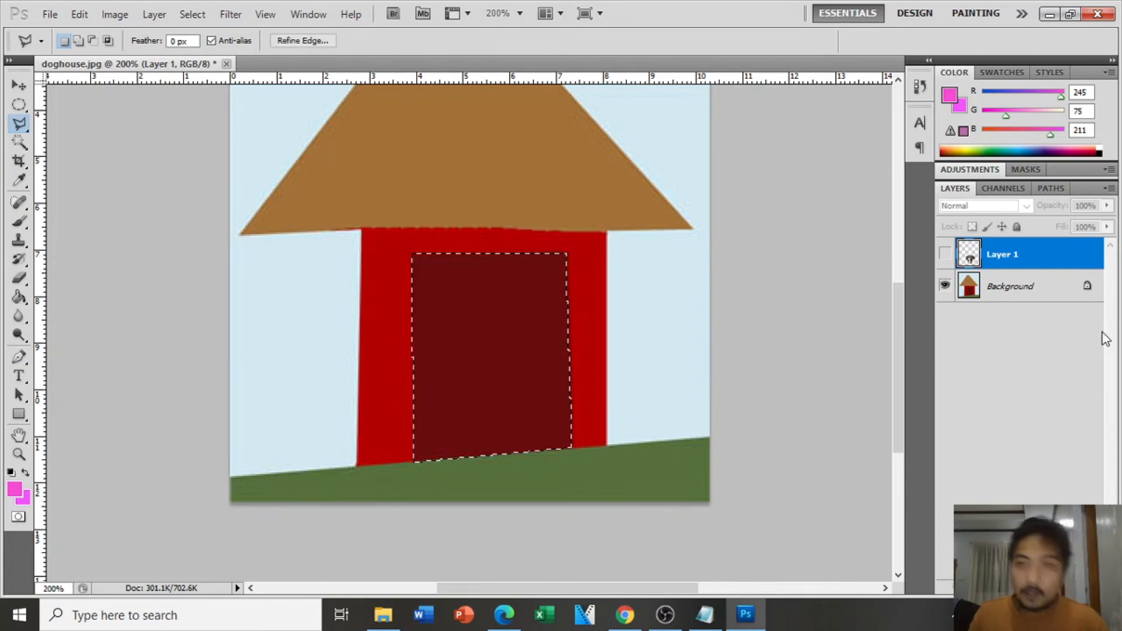
# Step: Copy the part of Layer 1 inside the doorway selection to a new layer, and leave Layer 1 hidden
pyautogui.click(950, 259)
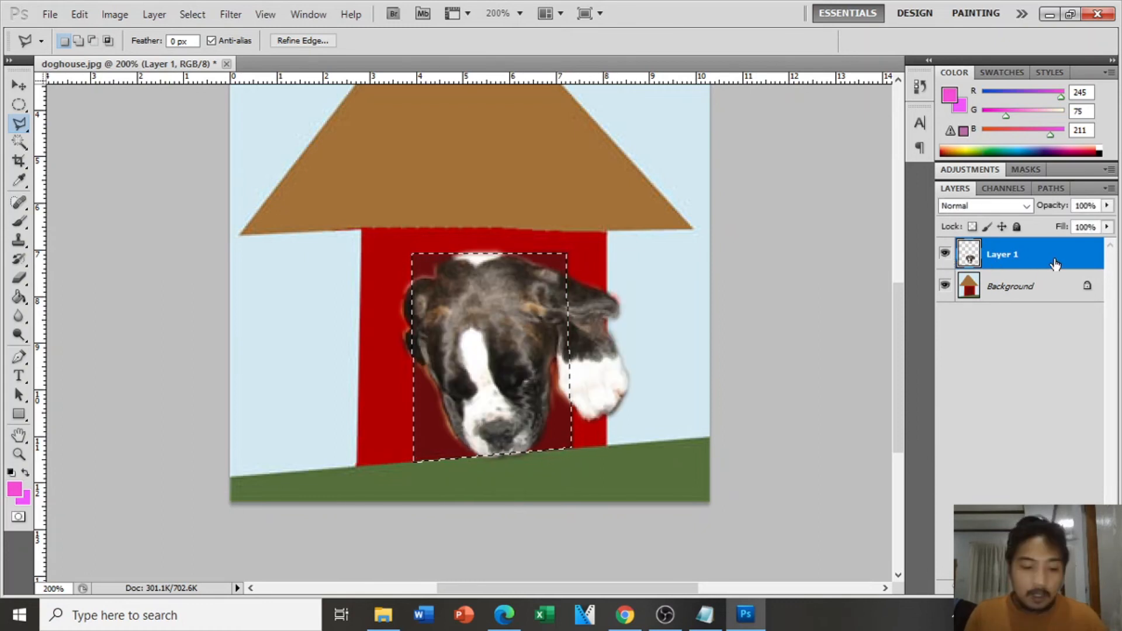
pyautogui.hotkey('ctrl', 'j')
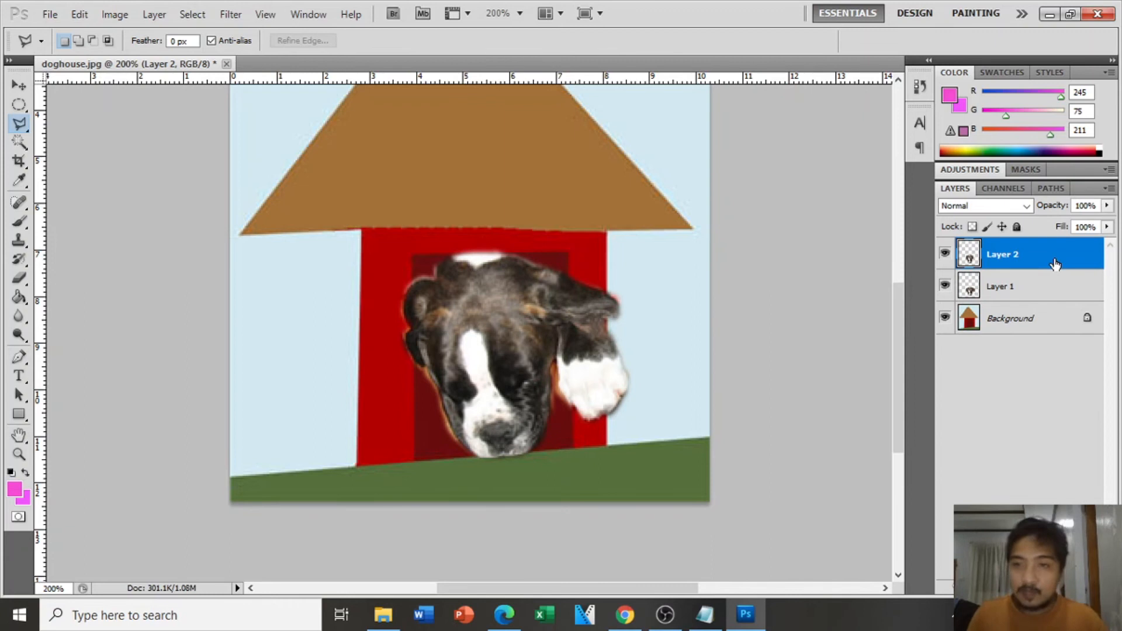
pyautogui.click(945, 286)
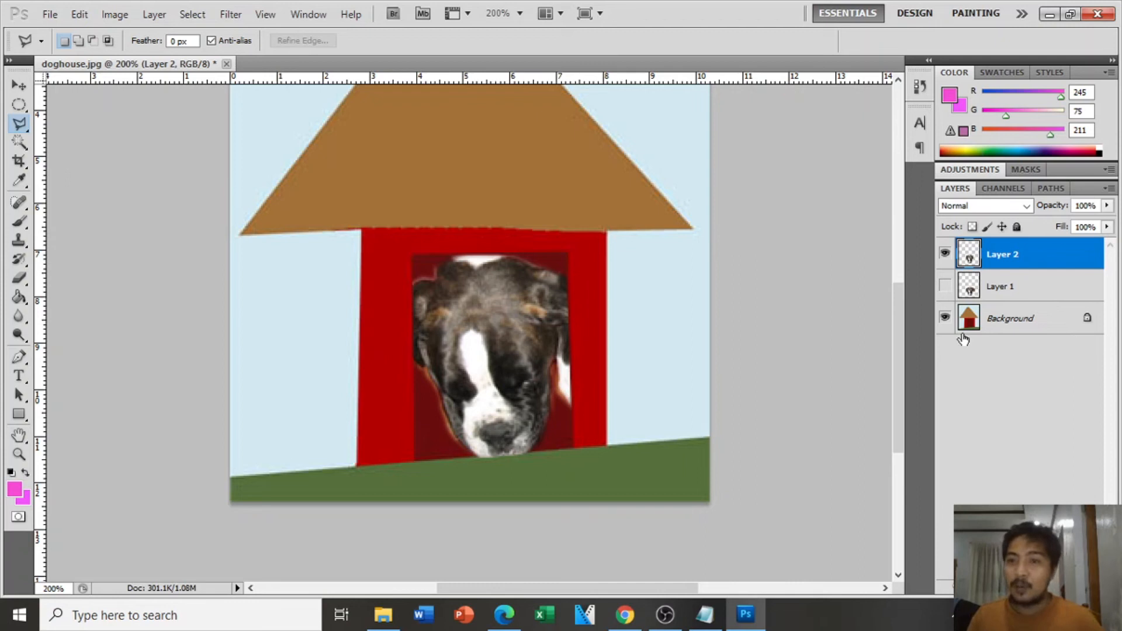
pyautogui.click(945, 288)
pyautogui.click(945, 288)
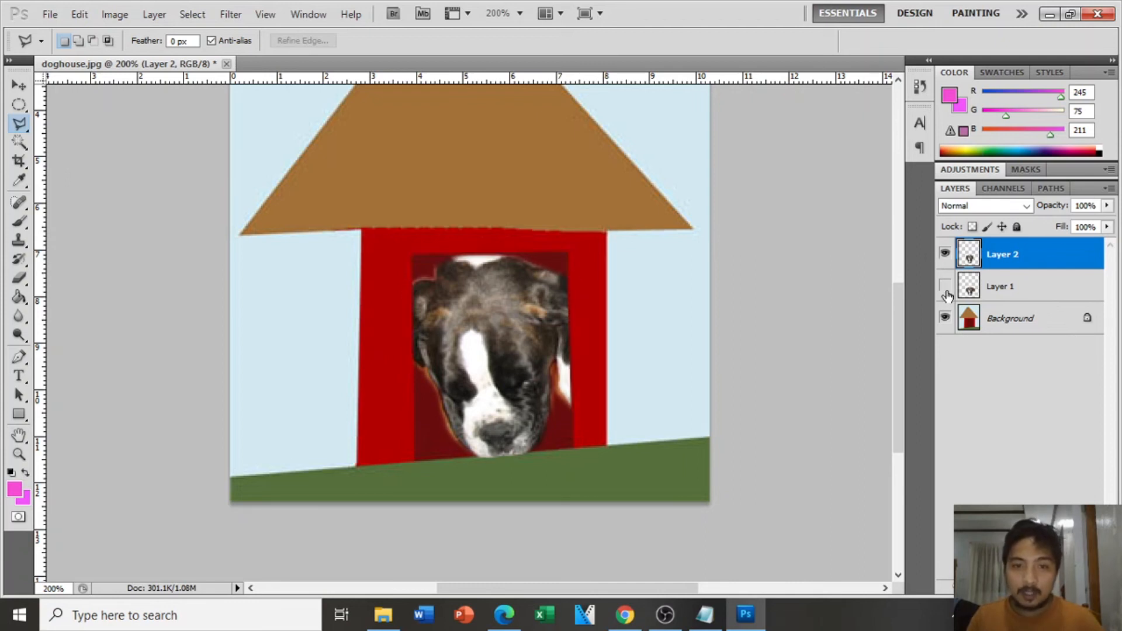
pyautogui.click(946, 288)
pyautogui.click(945, 287)
pyautogui.click(945, 288)
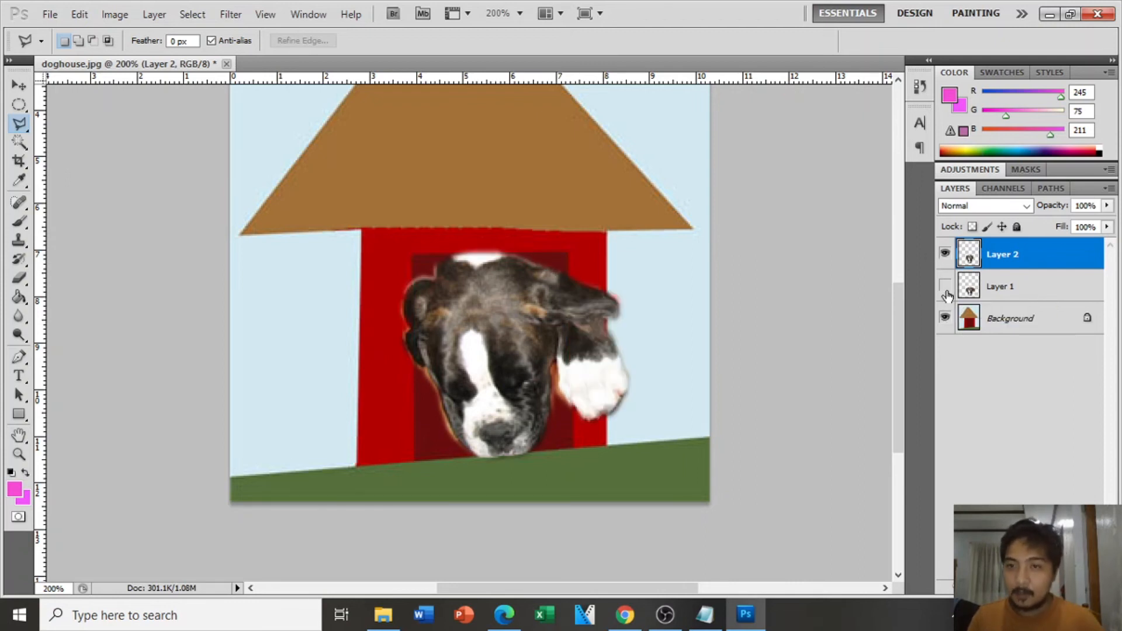
pyautogui.click(945, 288)
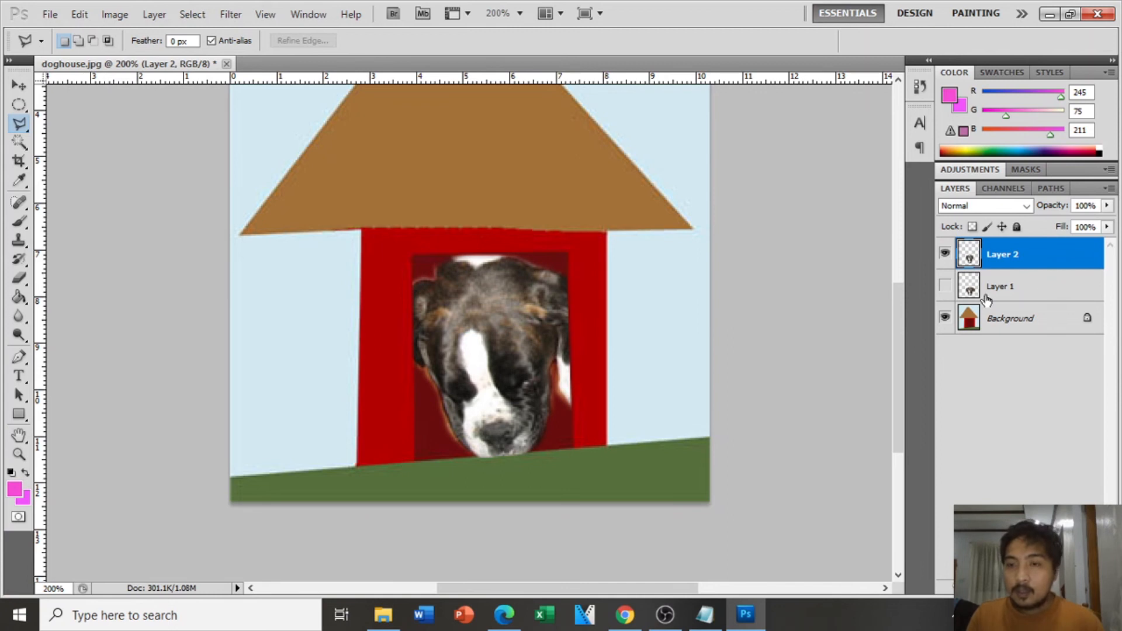
# Step: Delete Layer 1 and undo the accidental deletion of the Background layer
pyautogui.click(1051, 294)
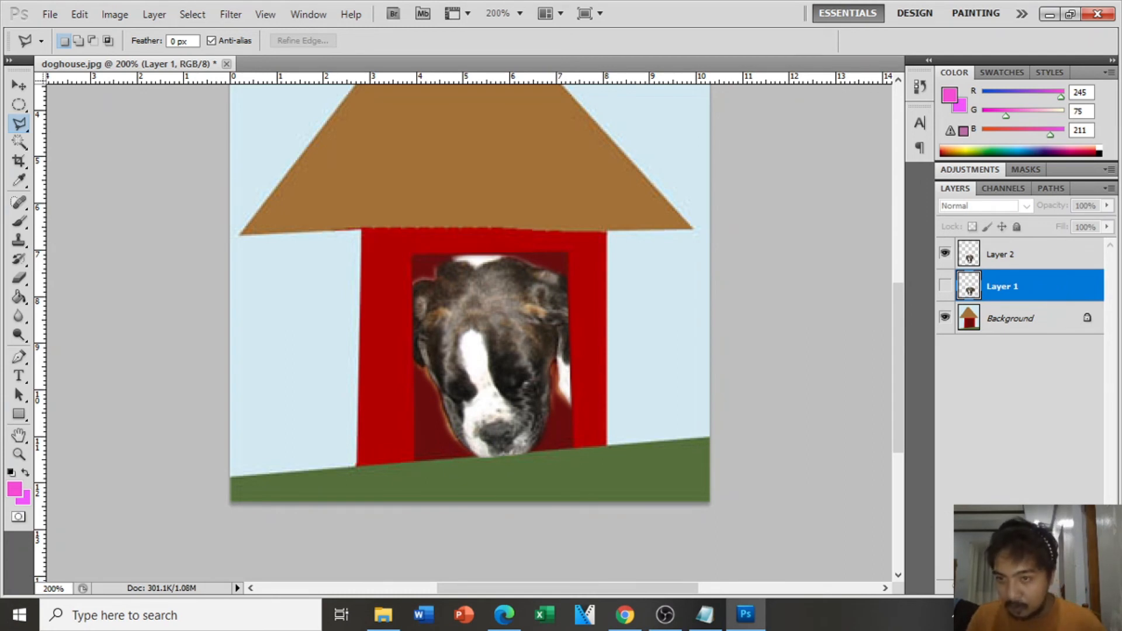
pyautogui.press('Delete')
pyautogui.press('Delete')
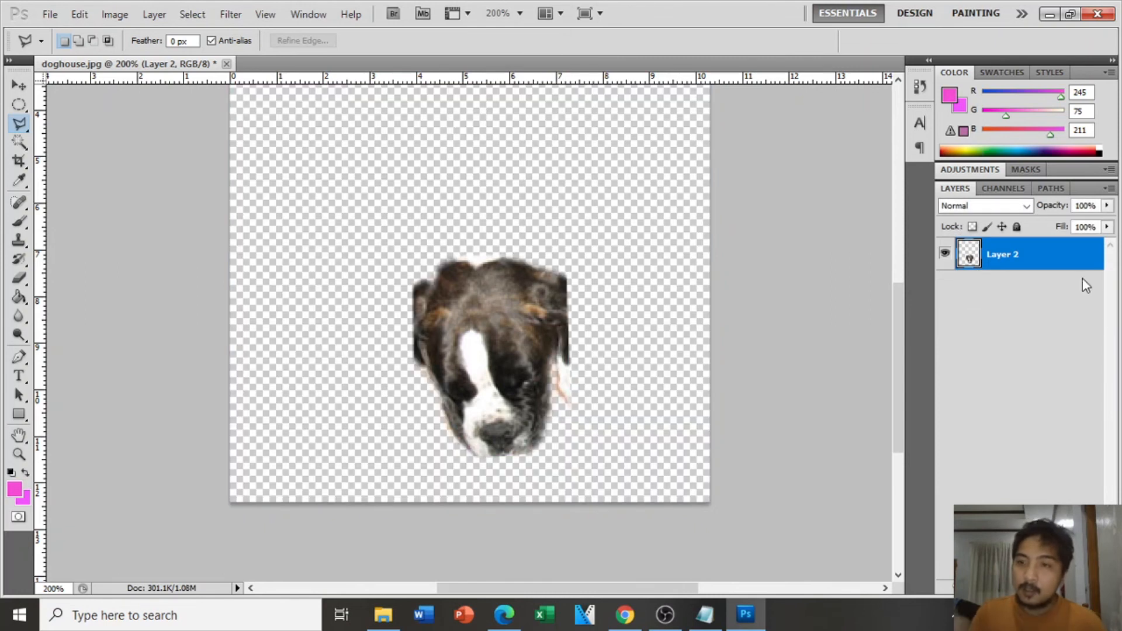
pyautogui.hotkey('ctrl', 'z')
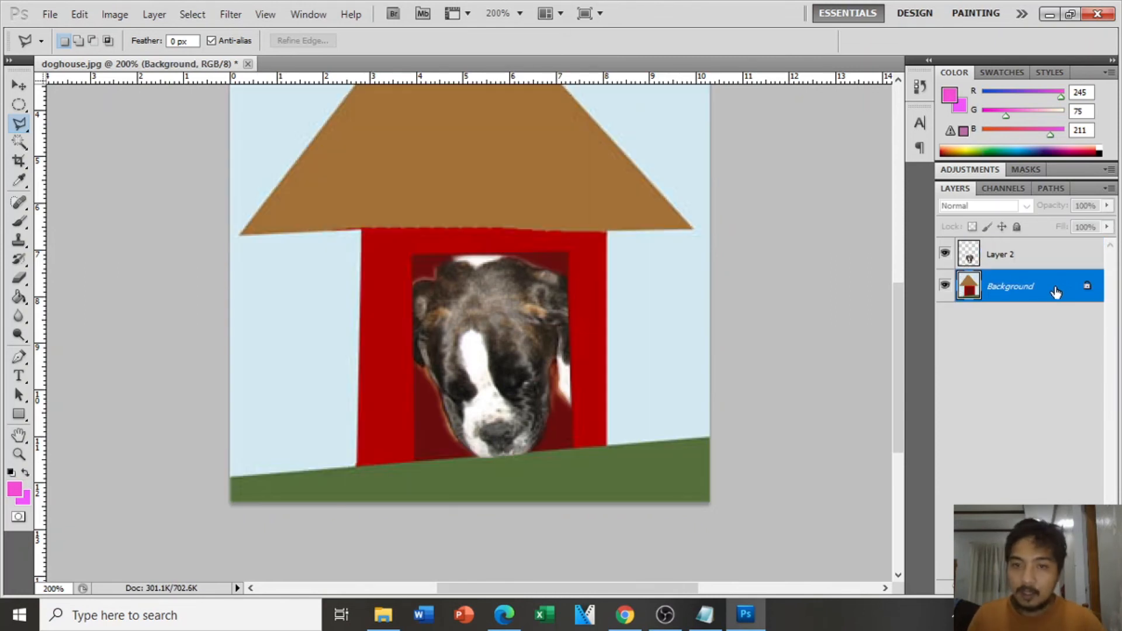
# Step: Duplicate the Background layer directly above the original in the layer stack
pyautogui.click(1035, 266)
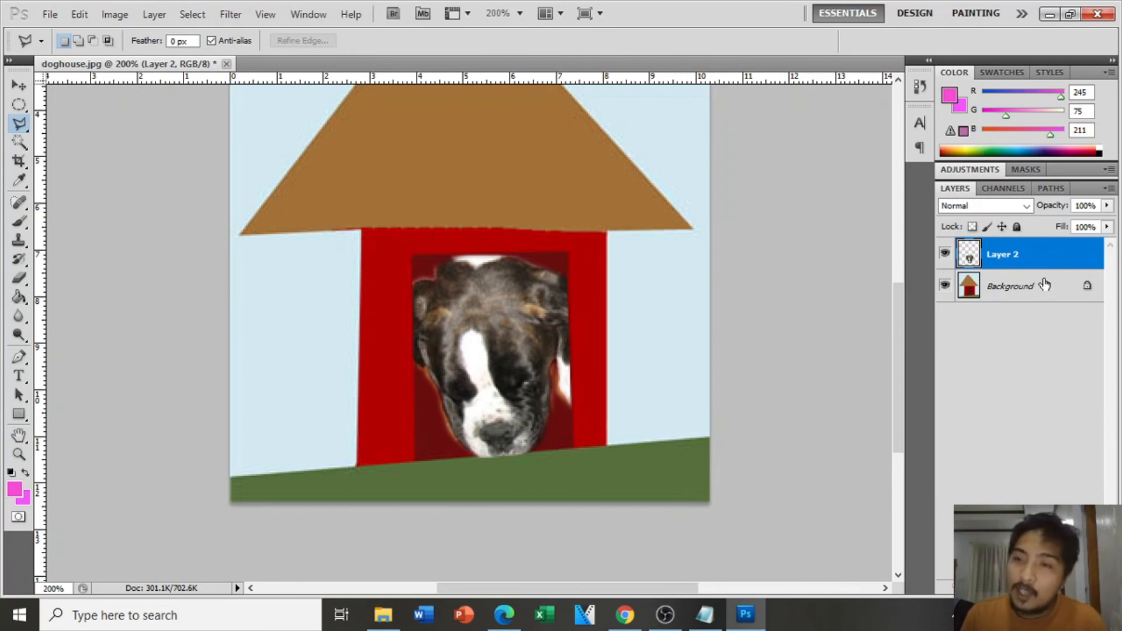
pyautogui.click(1046, 293)
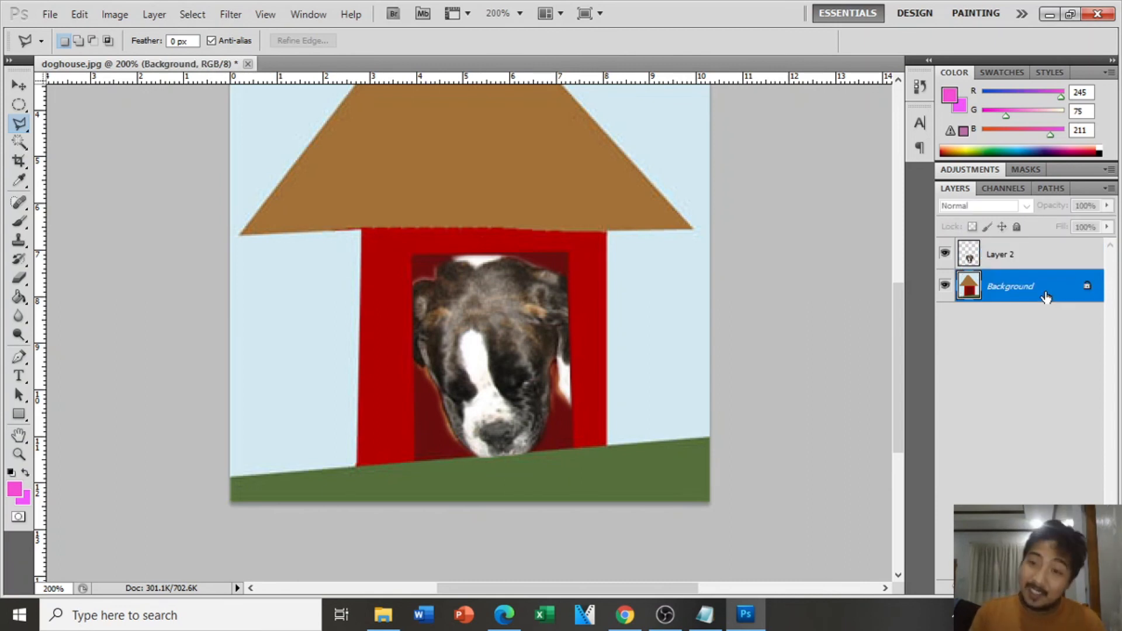
pyautogui.hotkey('ctrl', 'j')
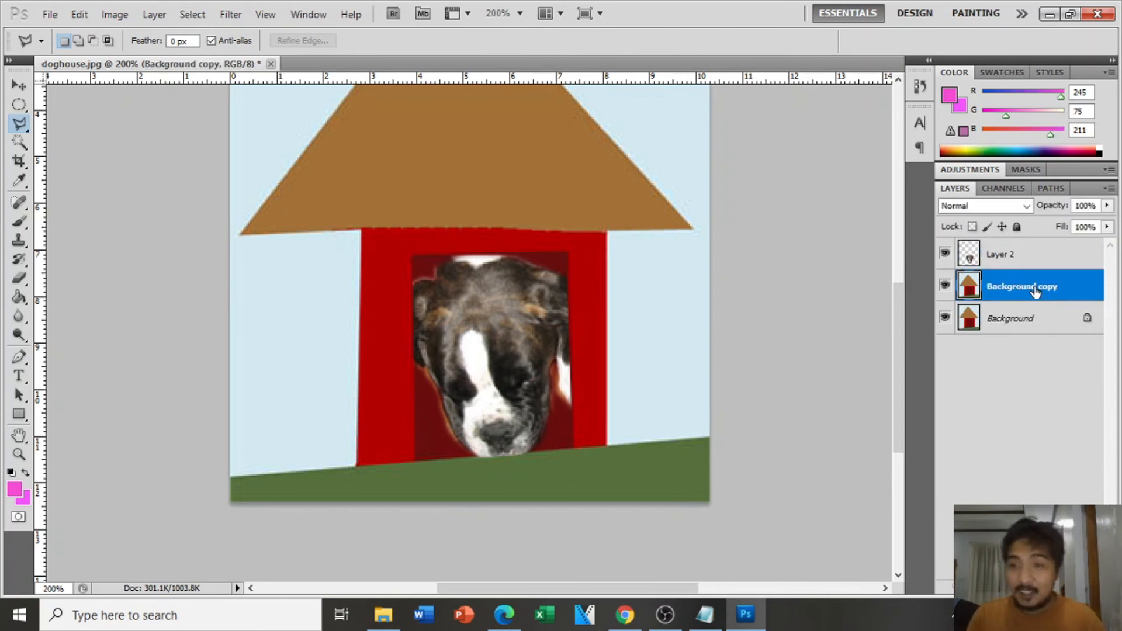
# Step: Rename the duplicated Background layer as Dog House
pyautogui.doubleClick(1034, 292)
pyautogui.click(1072, 243)
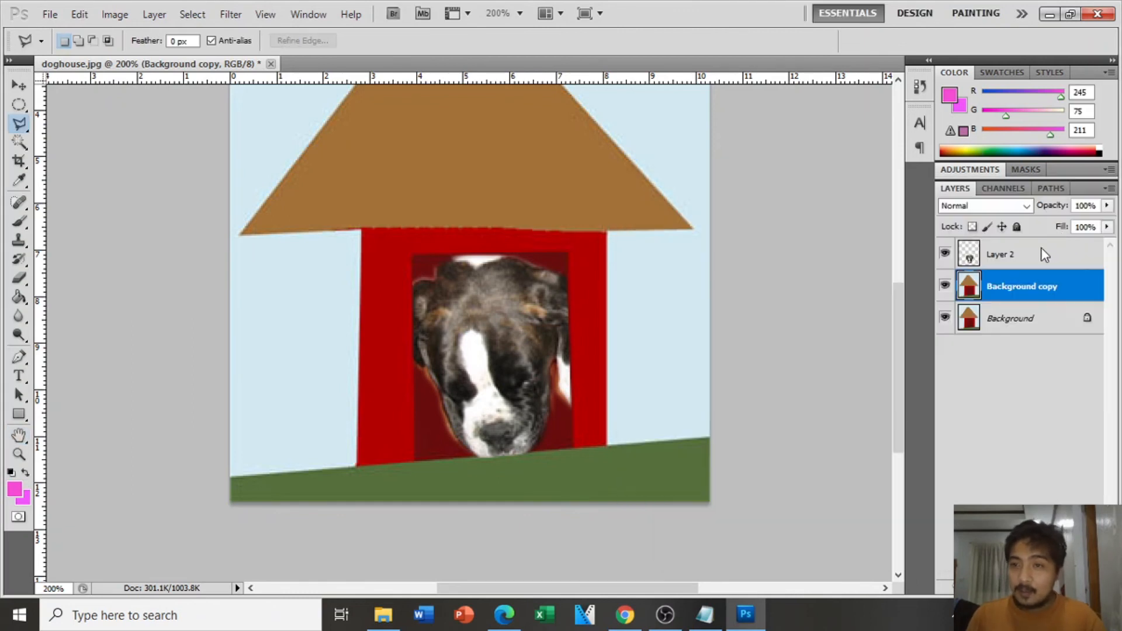
pyautogui.doubleClick(1026, 286)
pyautogui.write('Dog ')
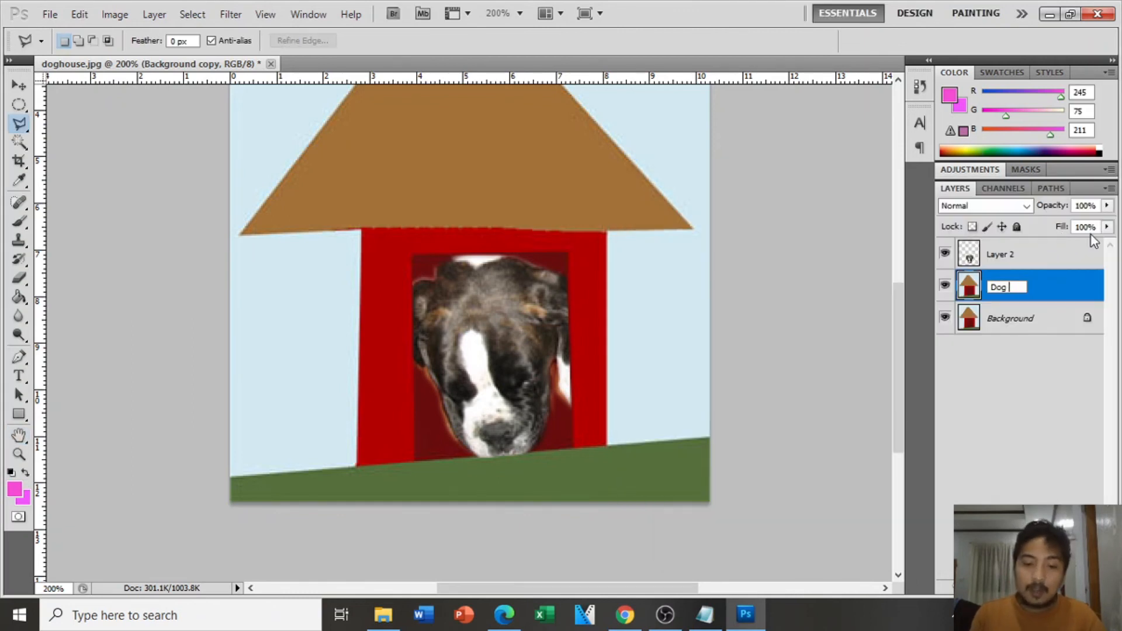
pyautogui.write('House')
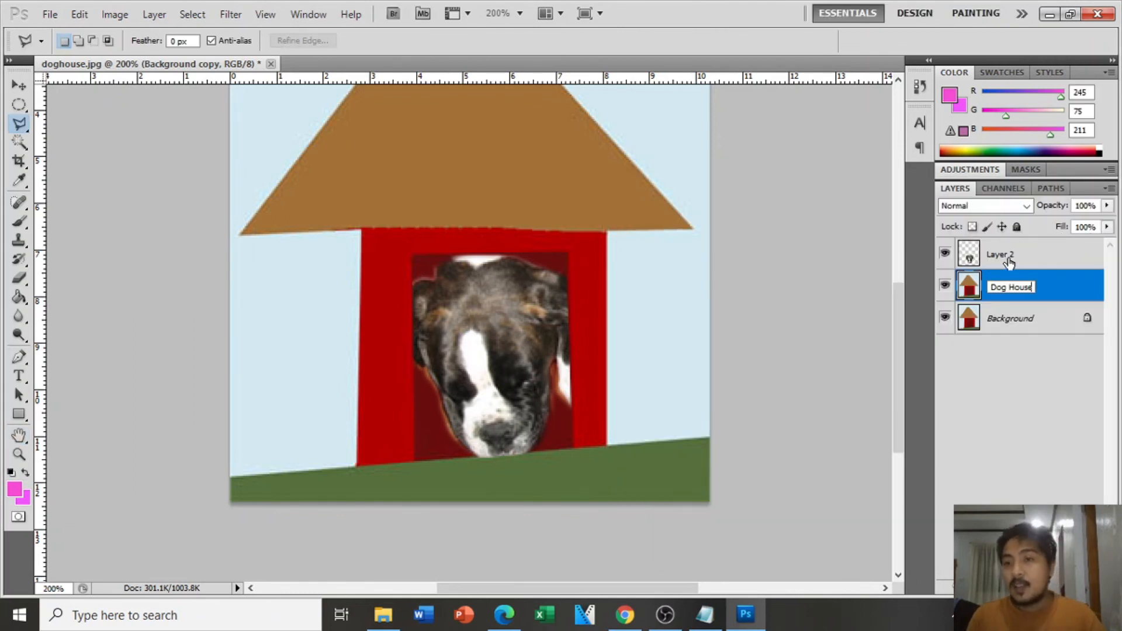
# Step: Rename Layer 2, which holds the cropped dog, as Dogs Head and make the Dog House layer active
pyautogui.click(1009, 262)
pyautogui.doubleClick(1009, 257)
pyautogui.write('Dogs Head')
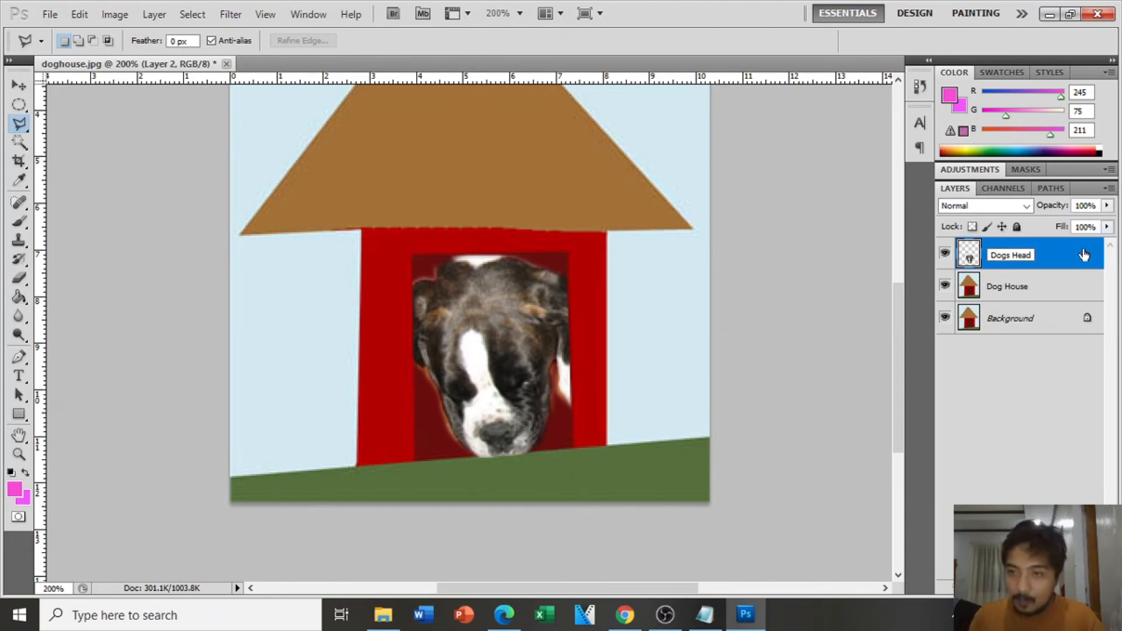
pyautogui.click(1046, 285)
pyautogui.scroll(3, 882, 406)
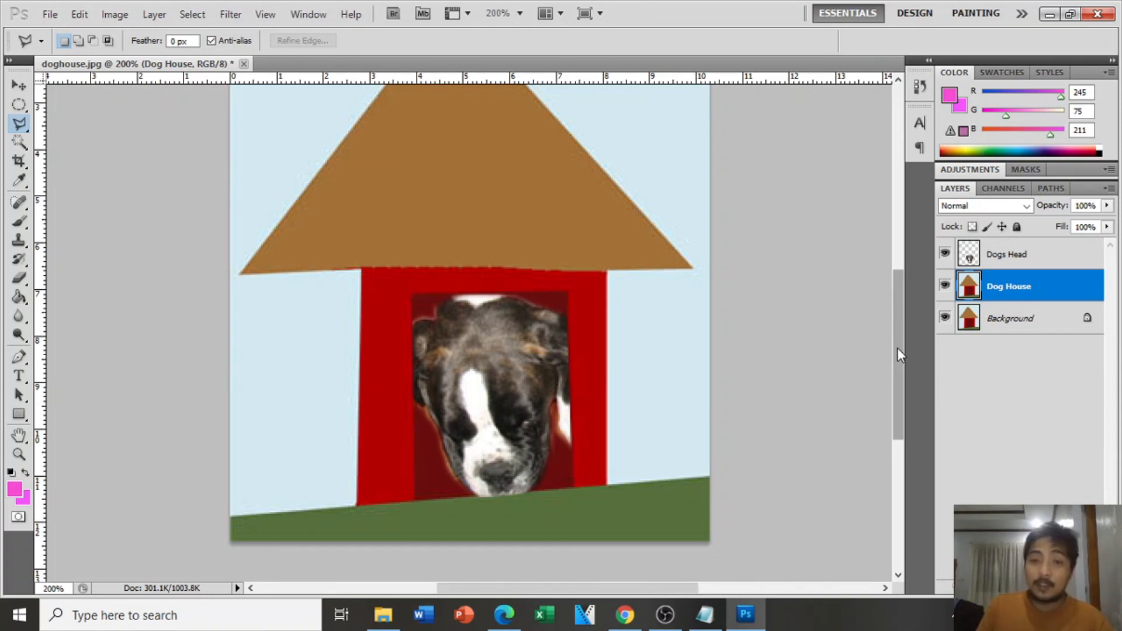
pyautogui.moveTo(902, 352); pyautogui.dragTo(890, 349)
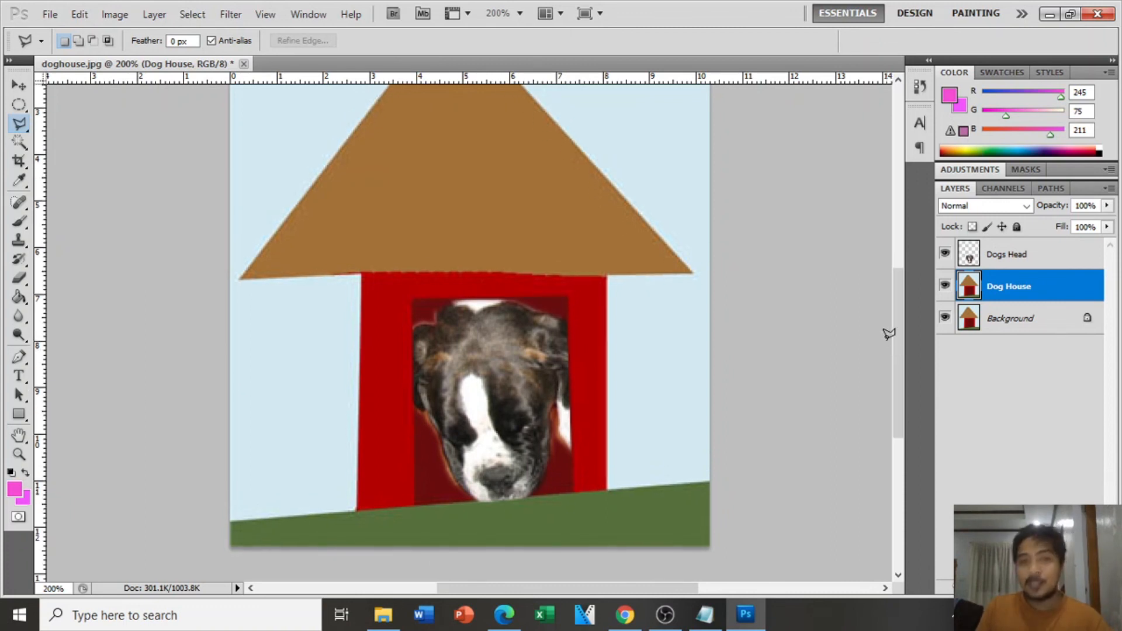